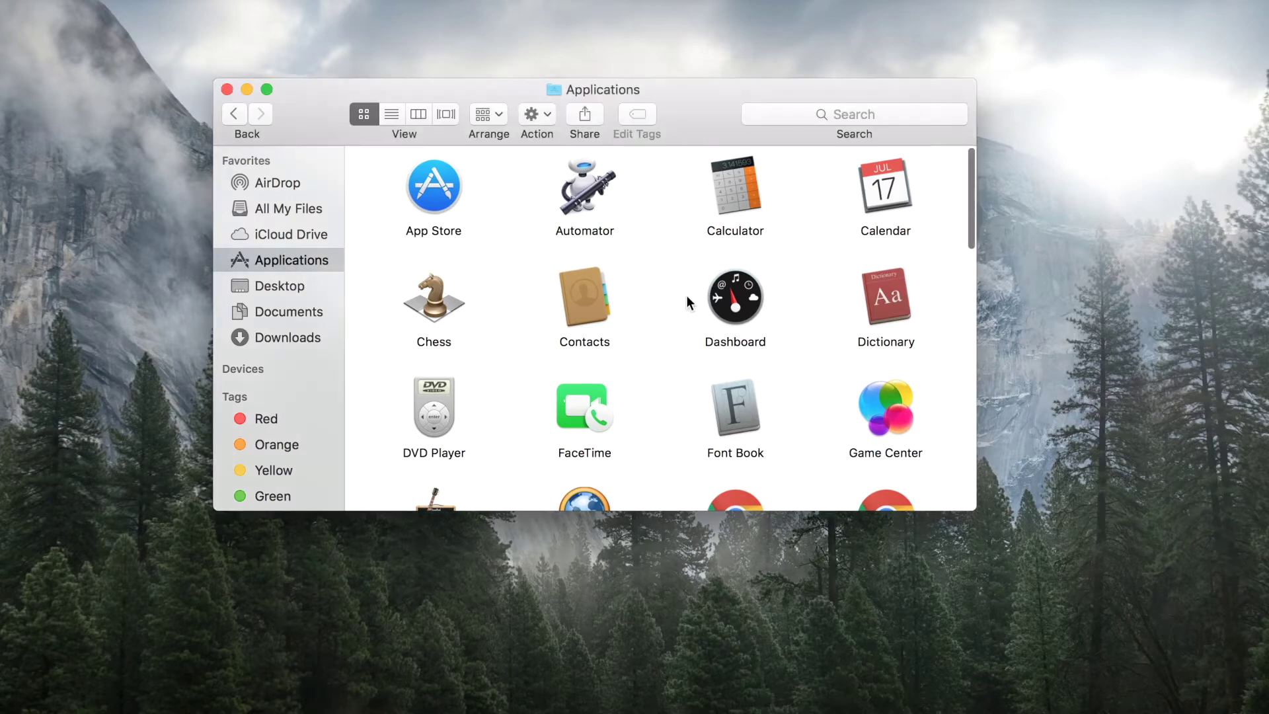
Find iMovie in the Applications folder and launch it to reach the Projects browser
scroll(686, 295, down, 3)
scroll(685, 296, up, 3)
scroll(686, 296, down, 3)
scroll(686, 295, down, 5)
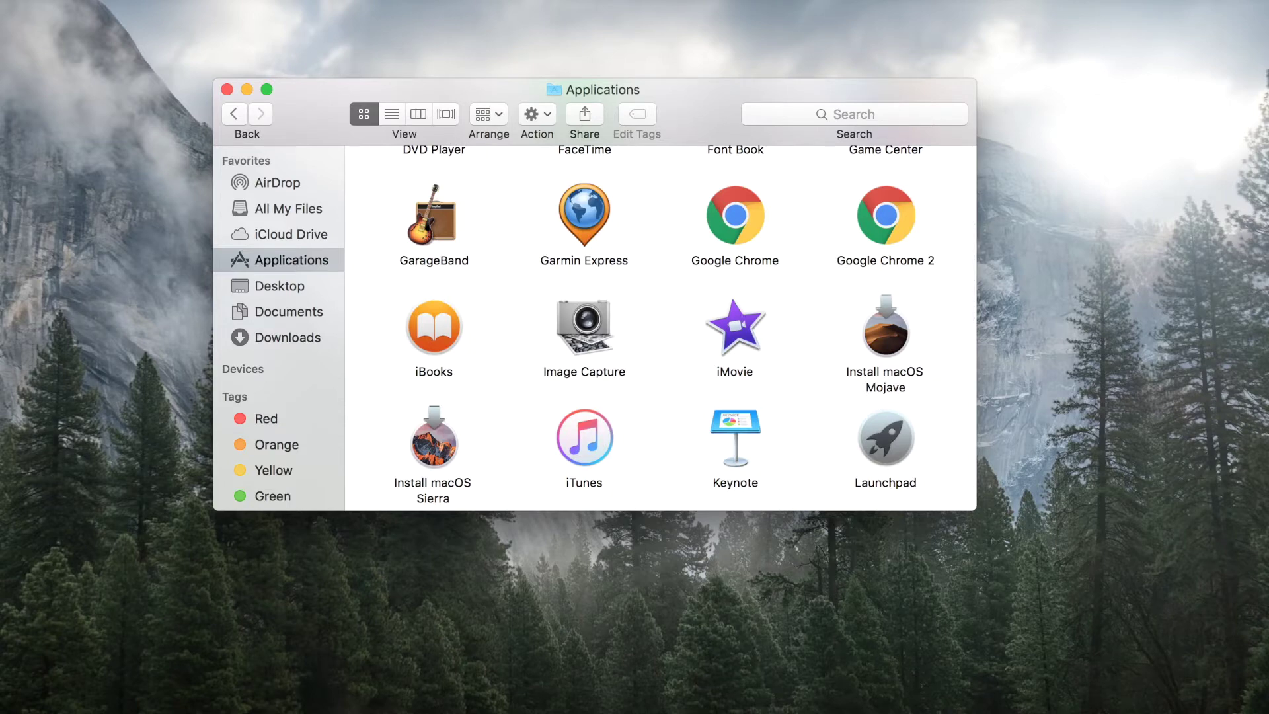
mouse_move(1047, 699)
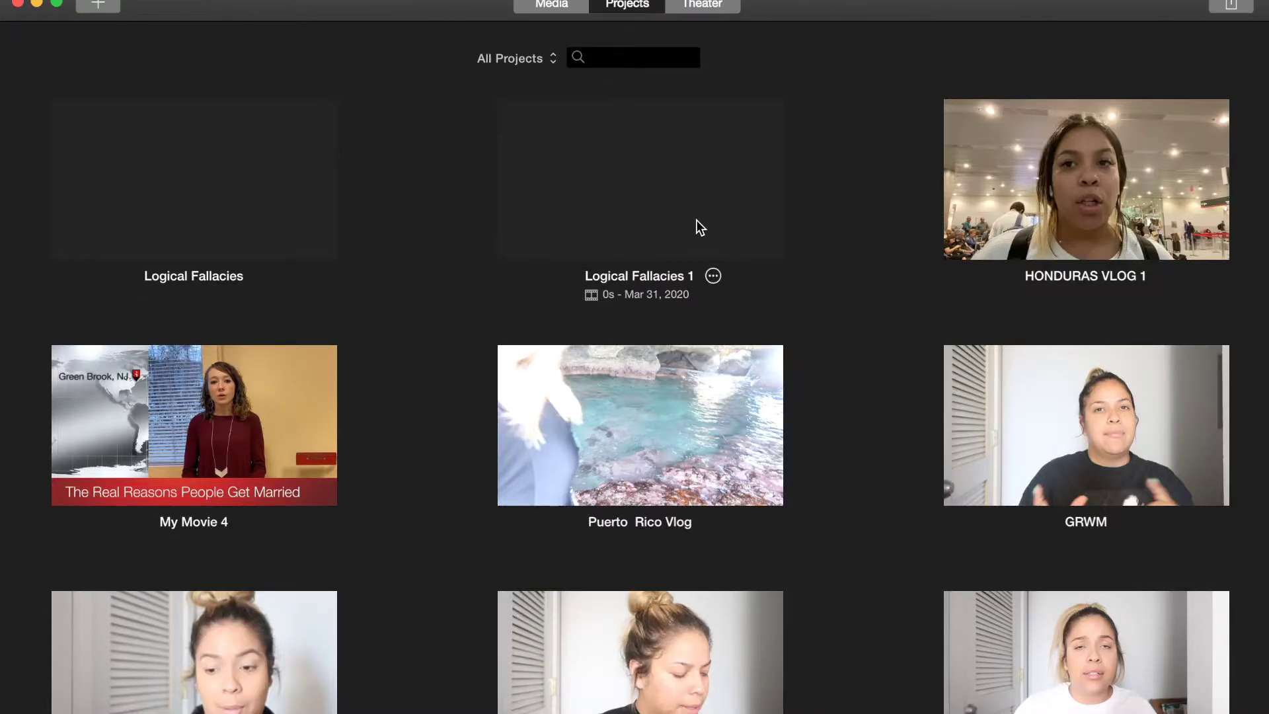
Open the Logical Fallacies 1 project from its tile's options menu
click(651, 215)
click(713, 275)
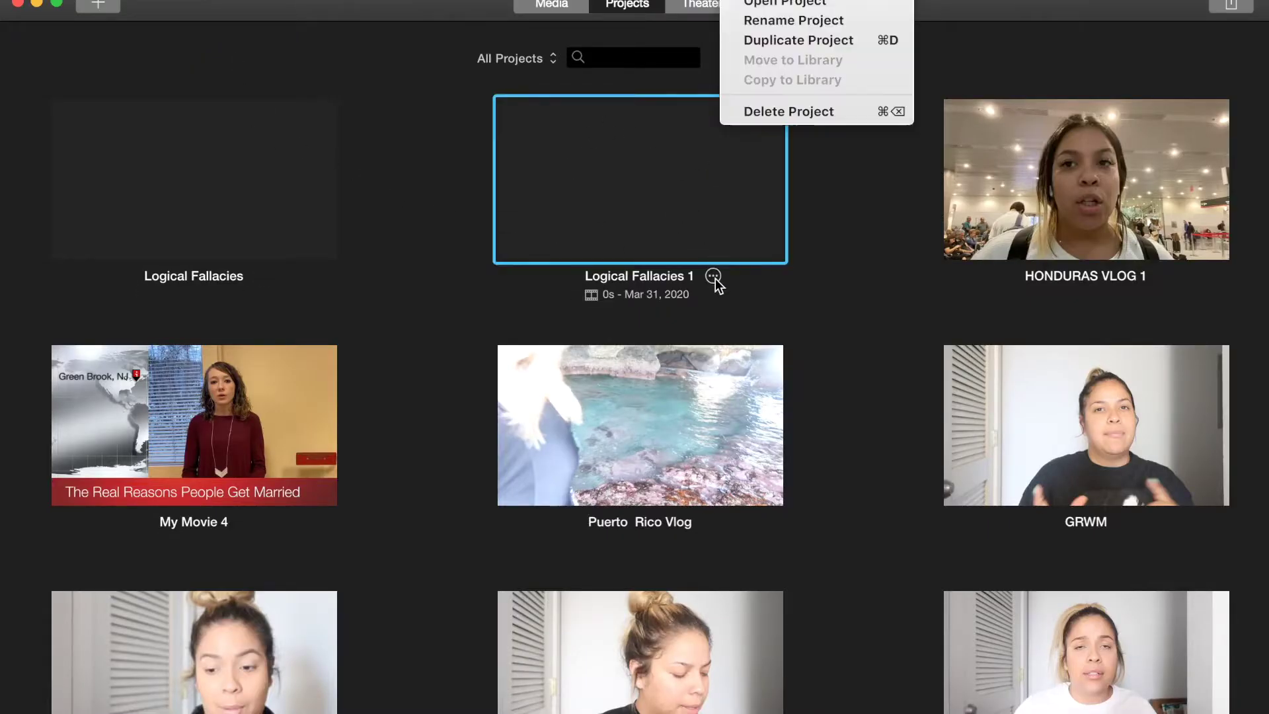
click(786, 6)
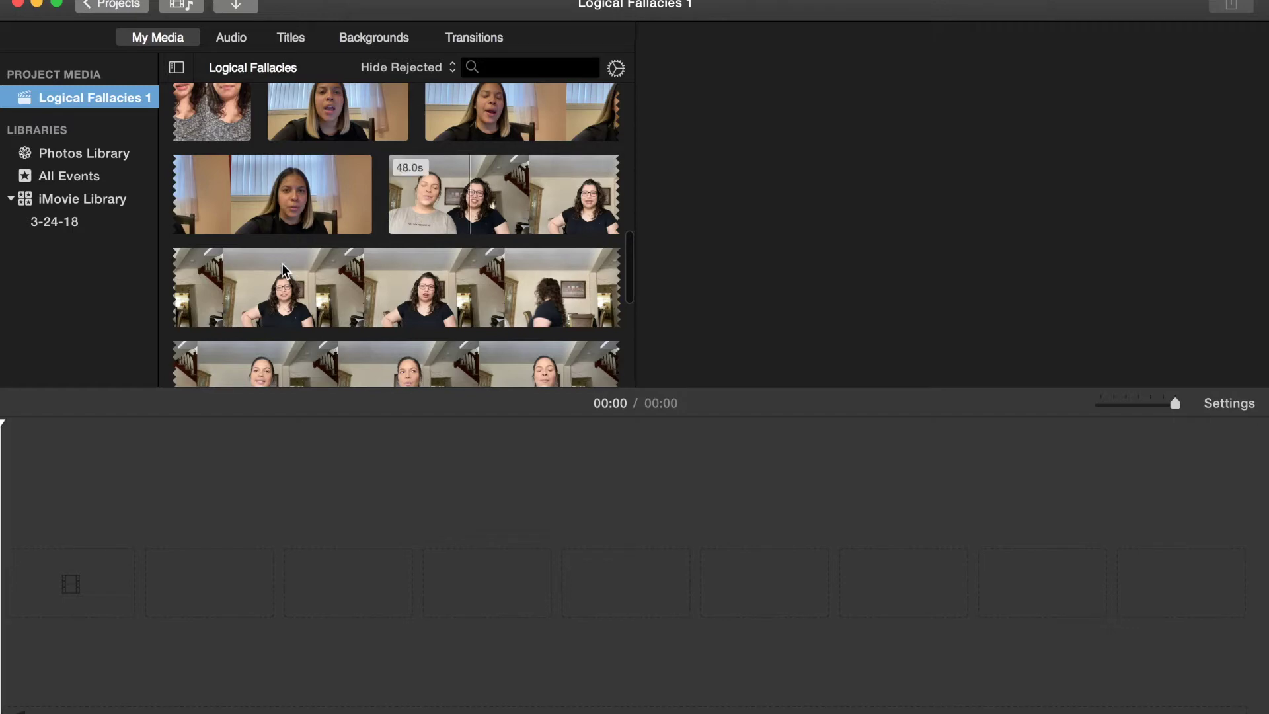
scroll(316, 332, up, 10)
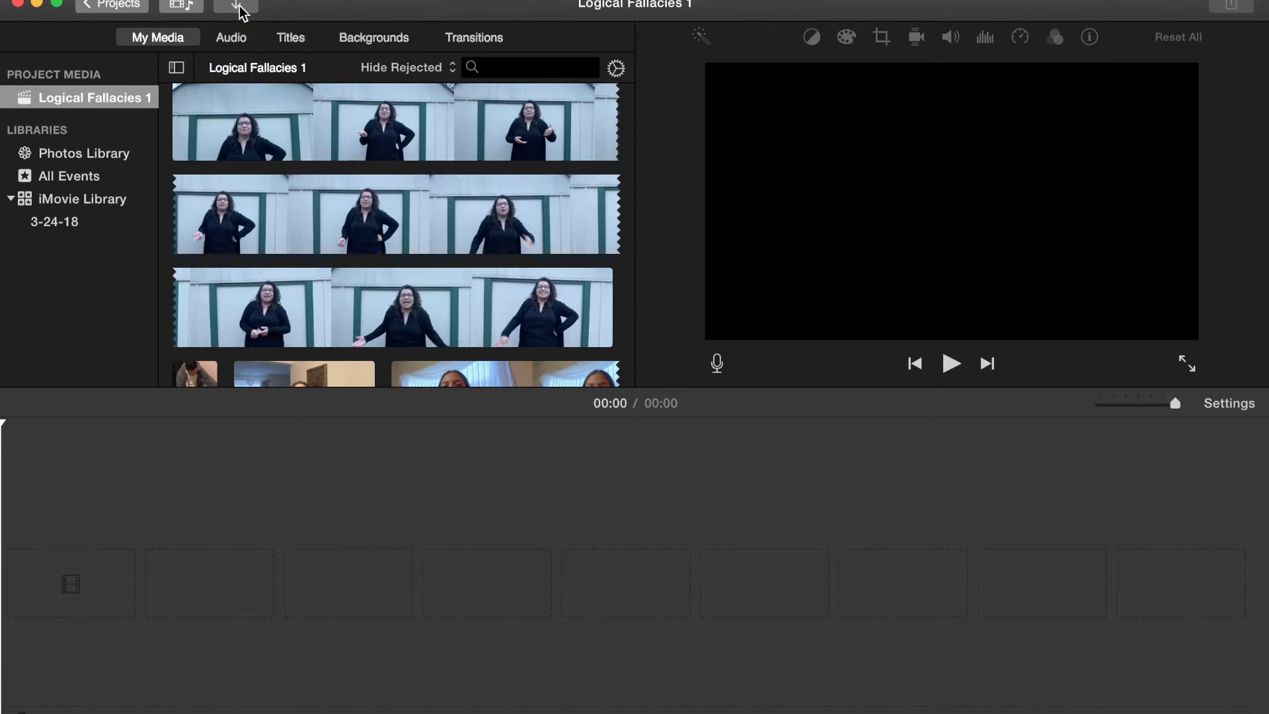
click(239, 8)
scroll(305, 538, down, 5)
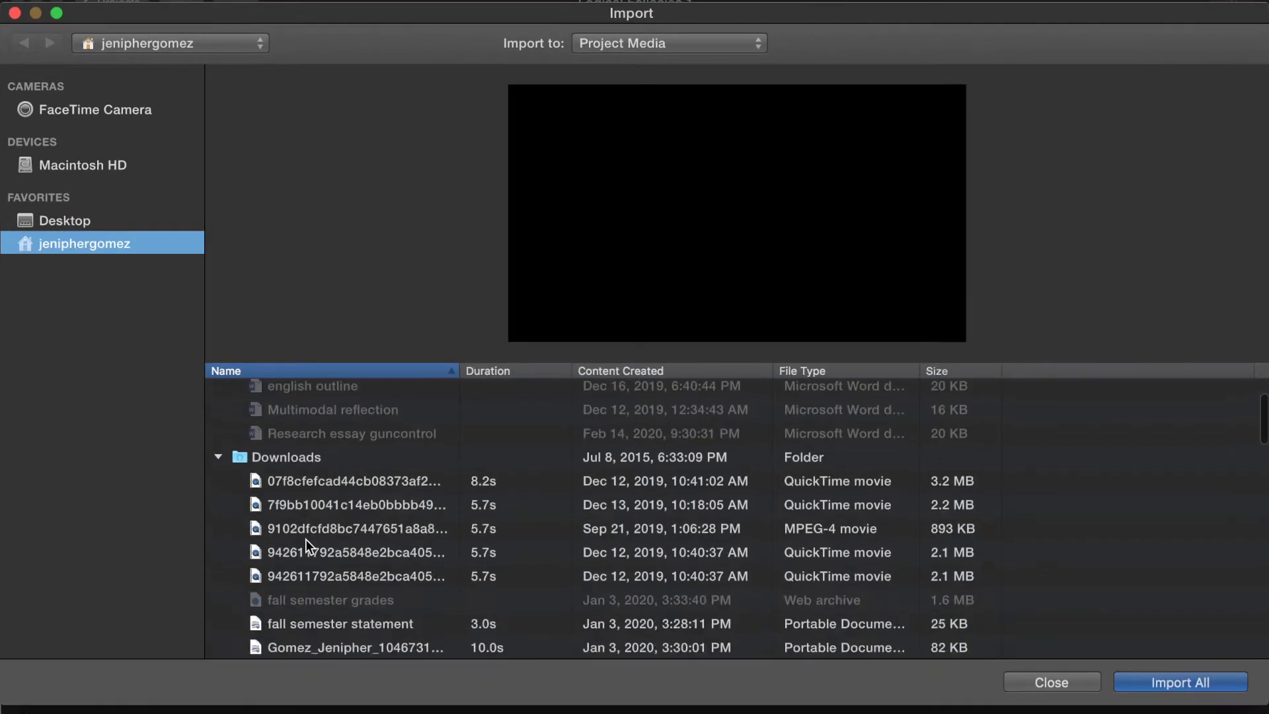
scroll(305, 538, down, 10)
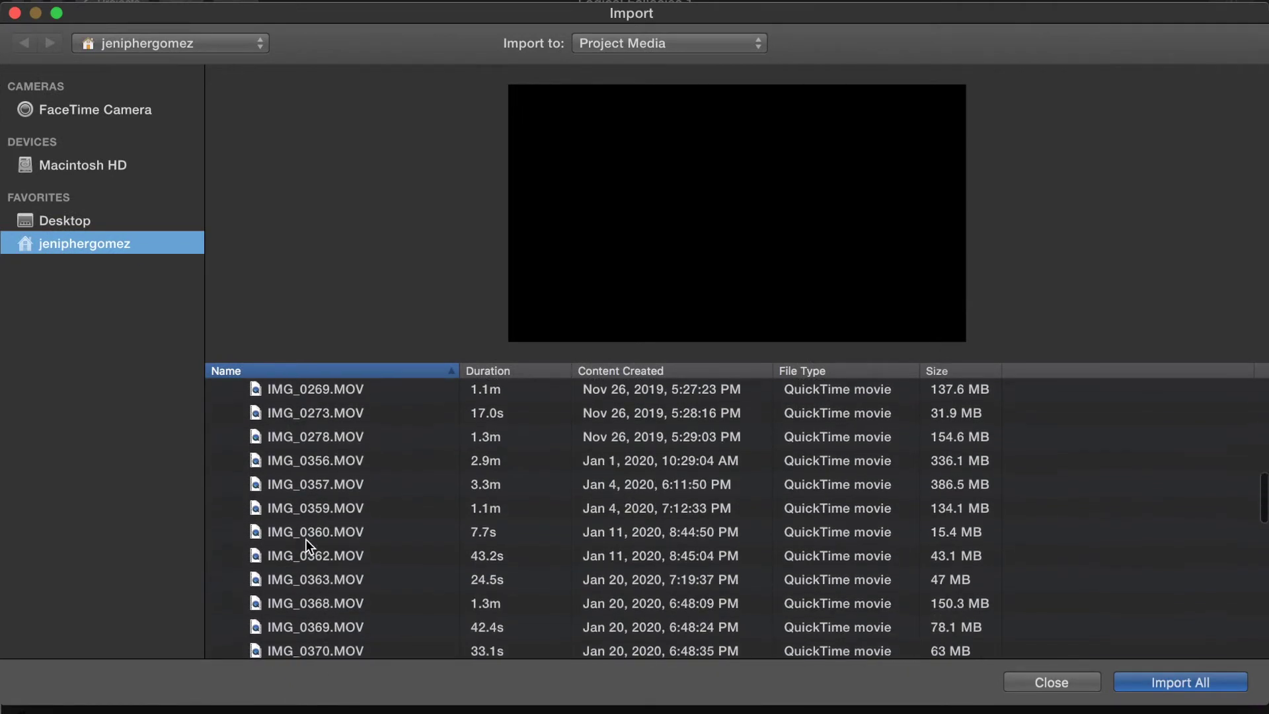
scroll(306, 538, down, 10)
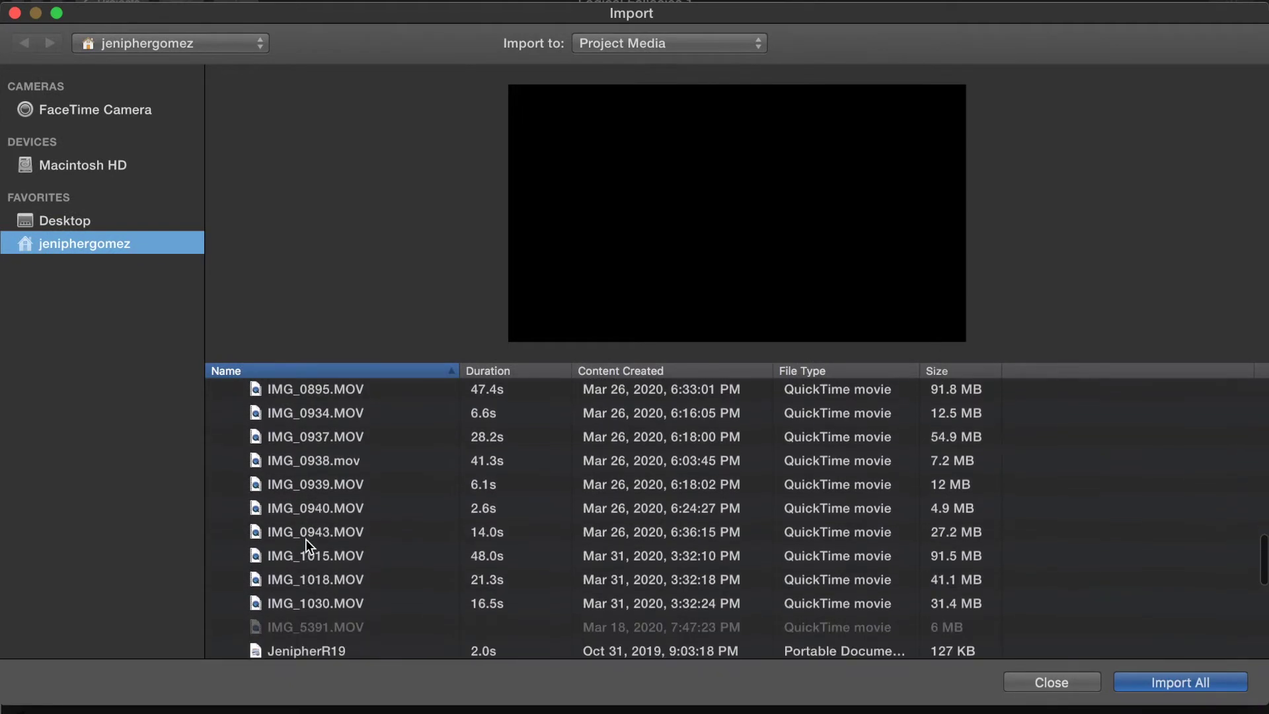
click(319, 575)
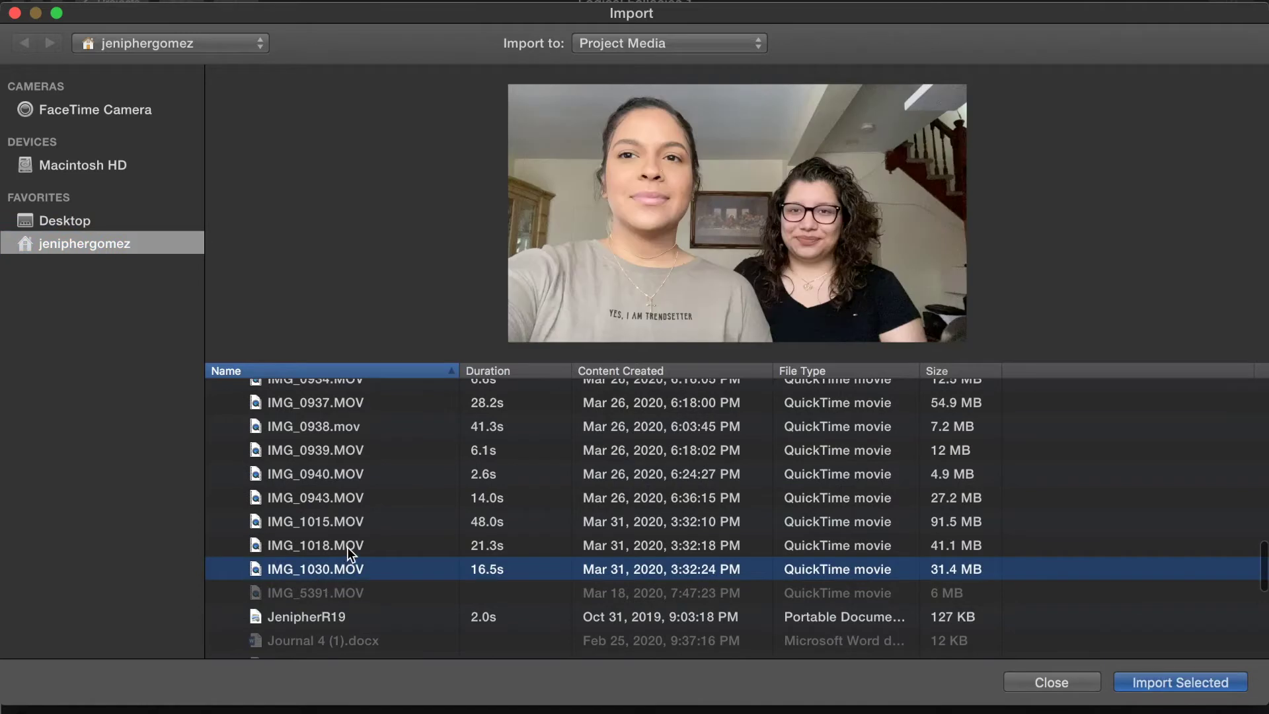
click(348, 544)
click(365, 526)
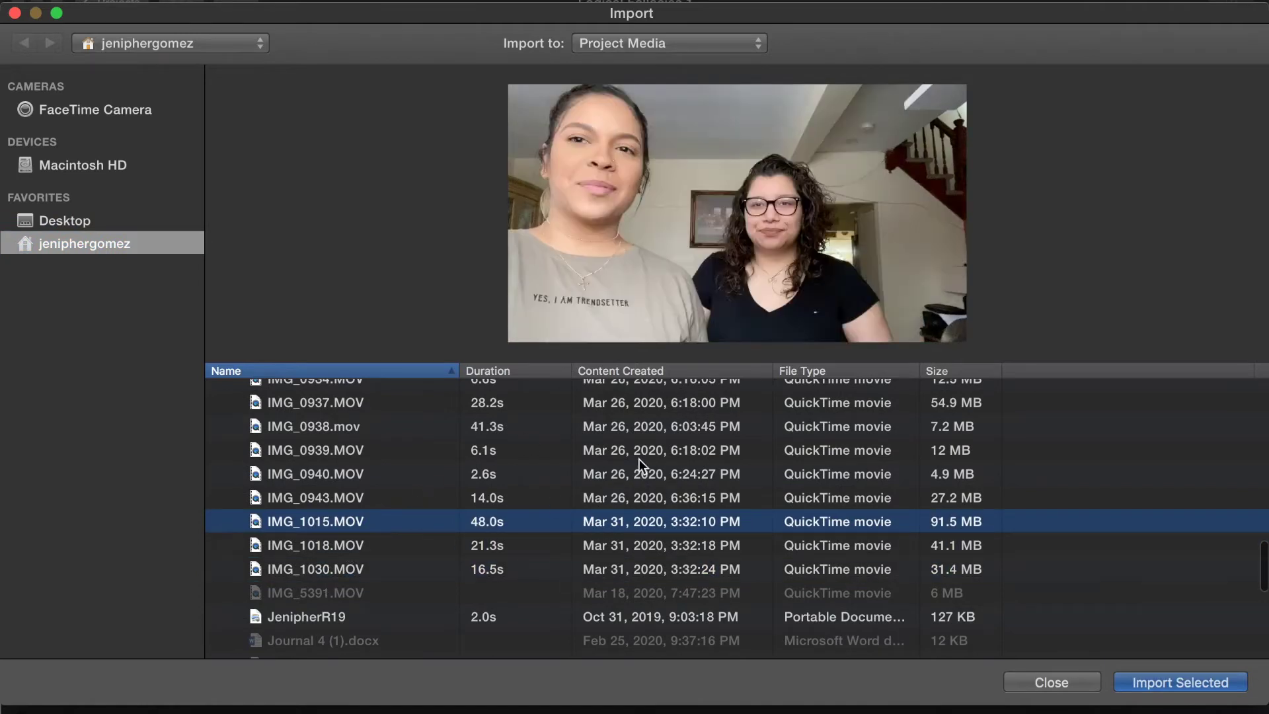
scroll(765, 558, down, 3)
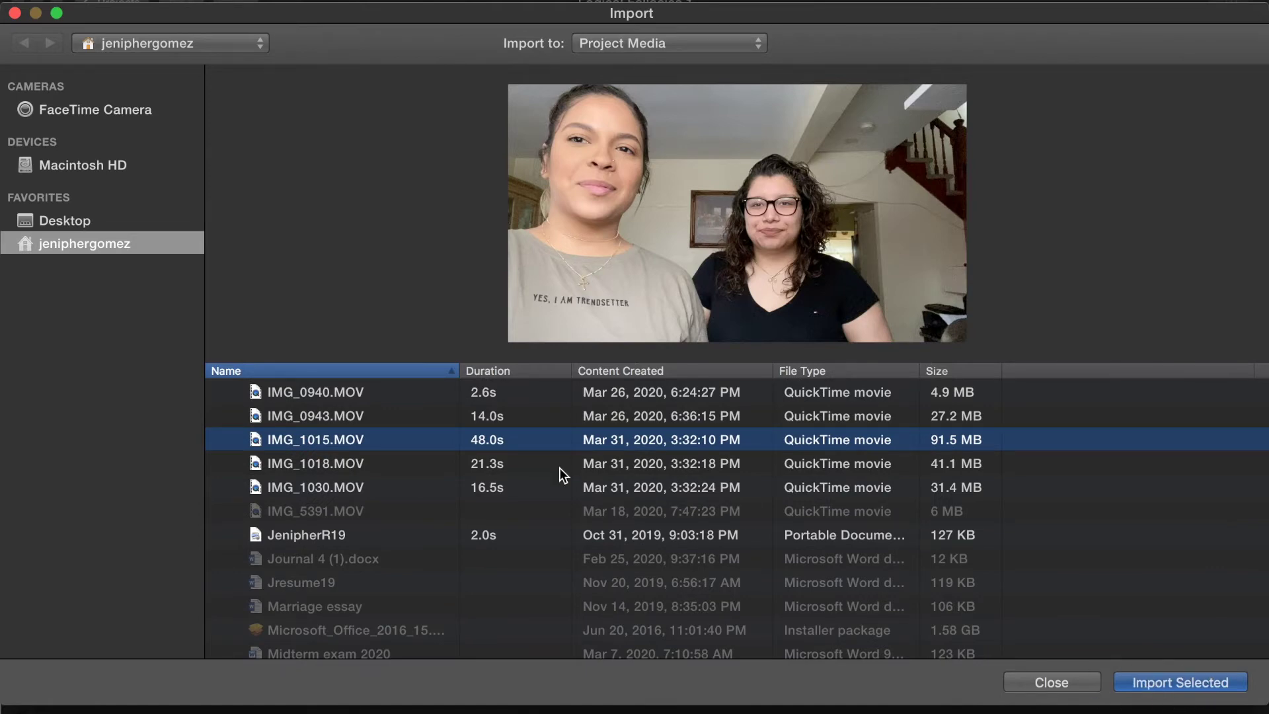
click(14, 12)
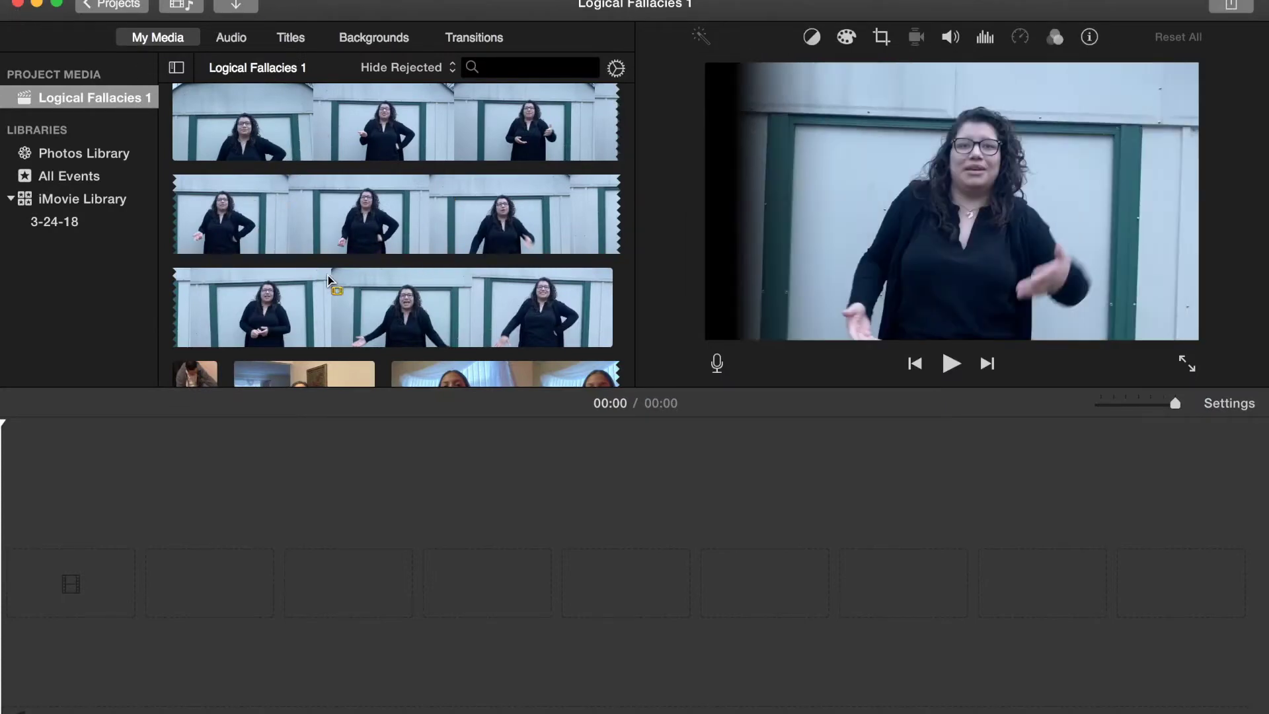
Preview the Boogie Lights title style and drag it onto the empty timeline
scroll(410, 291, down, 10)
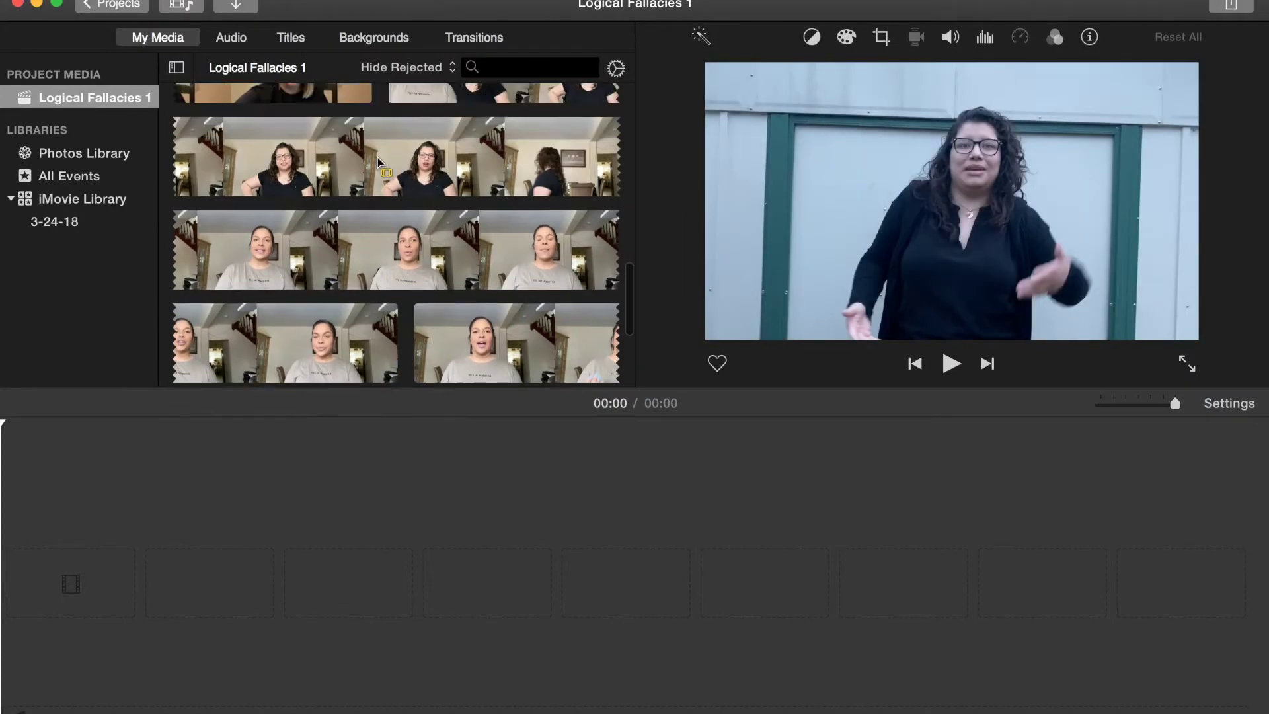
click(297, 39)
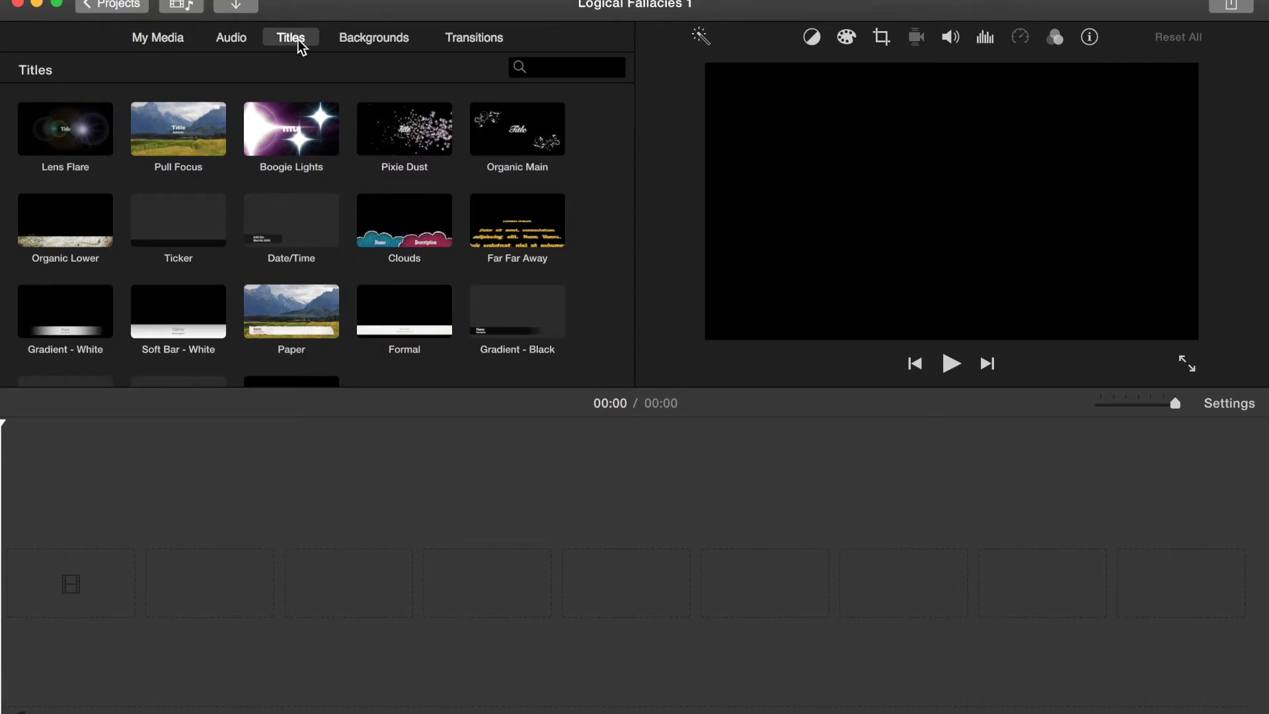
scroll(353, 376, down, 3)
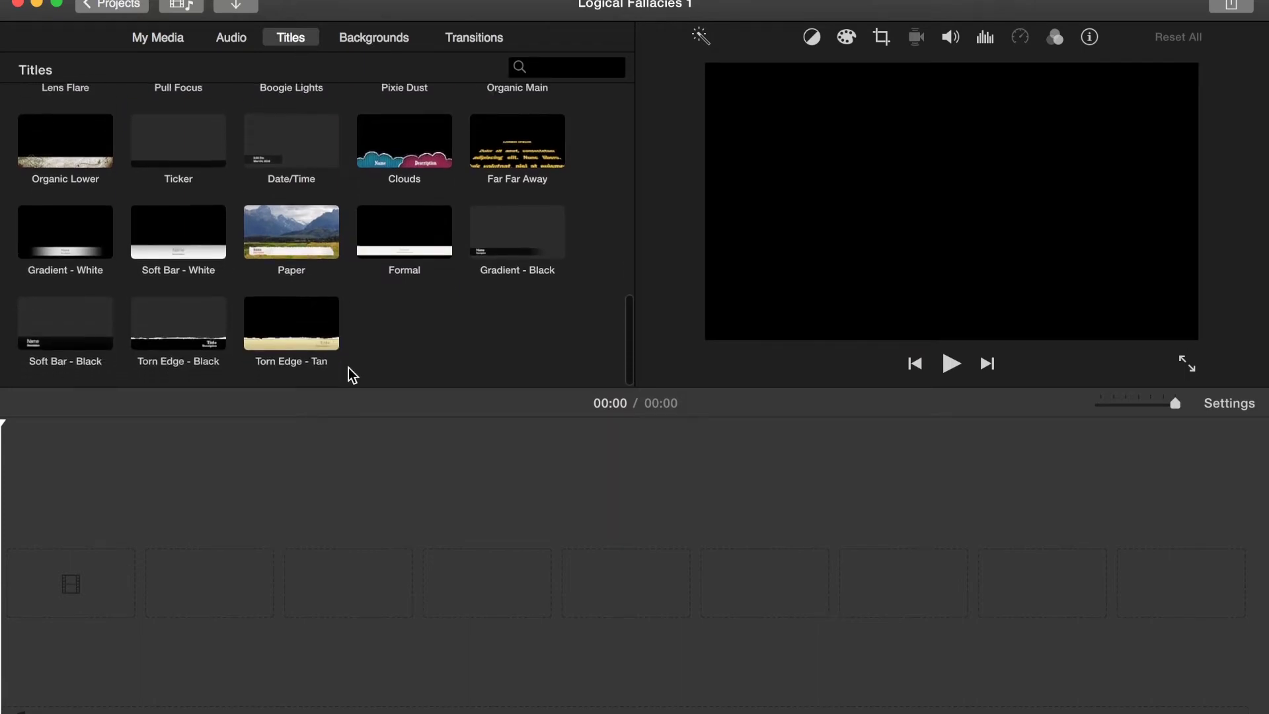
scroll(352, 376, up, 2)
scroll(352, 375, up, 3)
click(287, 225)
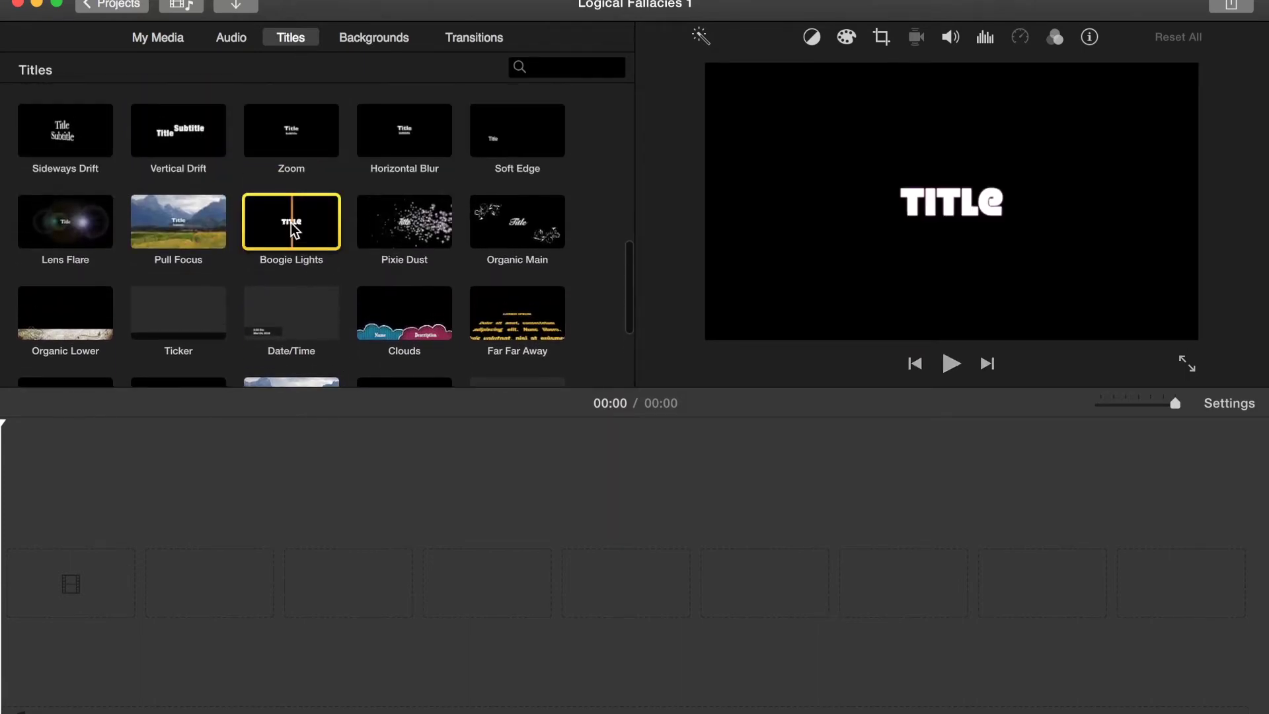
drag(286, 225, 91, 598)
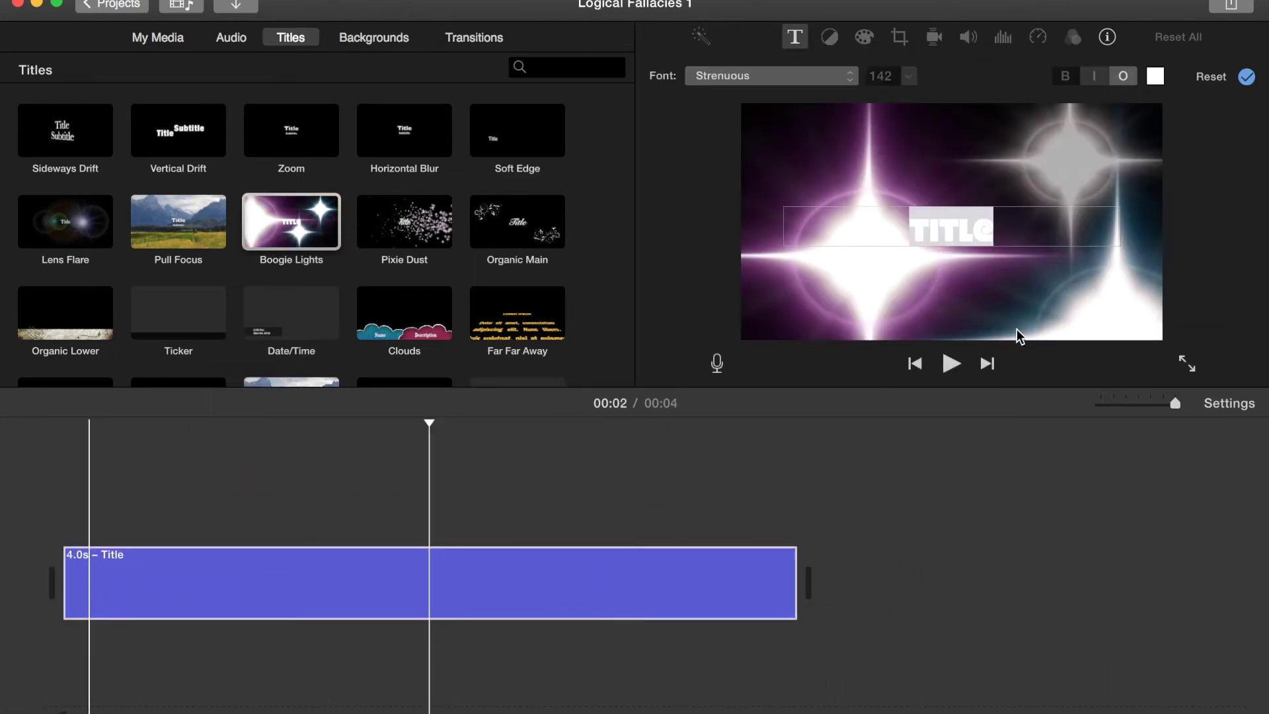
Replace the title placeholder with 'Logical Fallacies'
text(Logica)
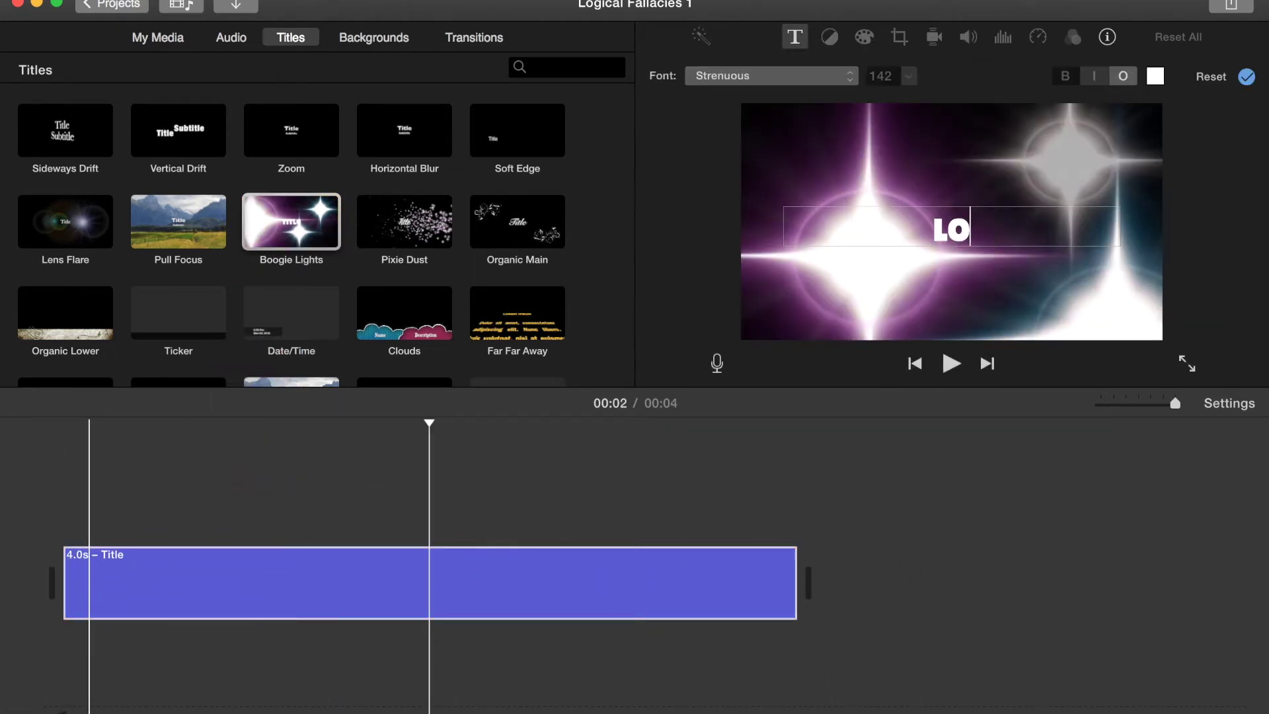
text(l)
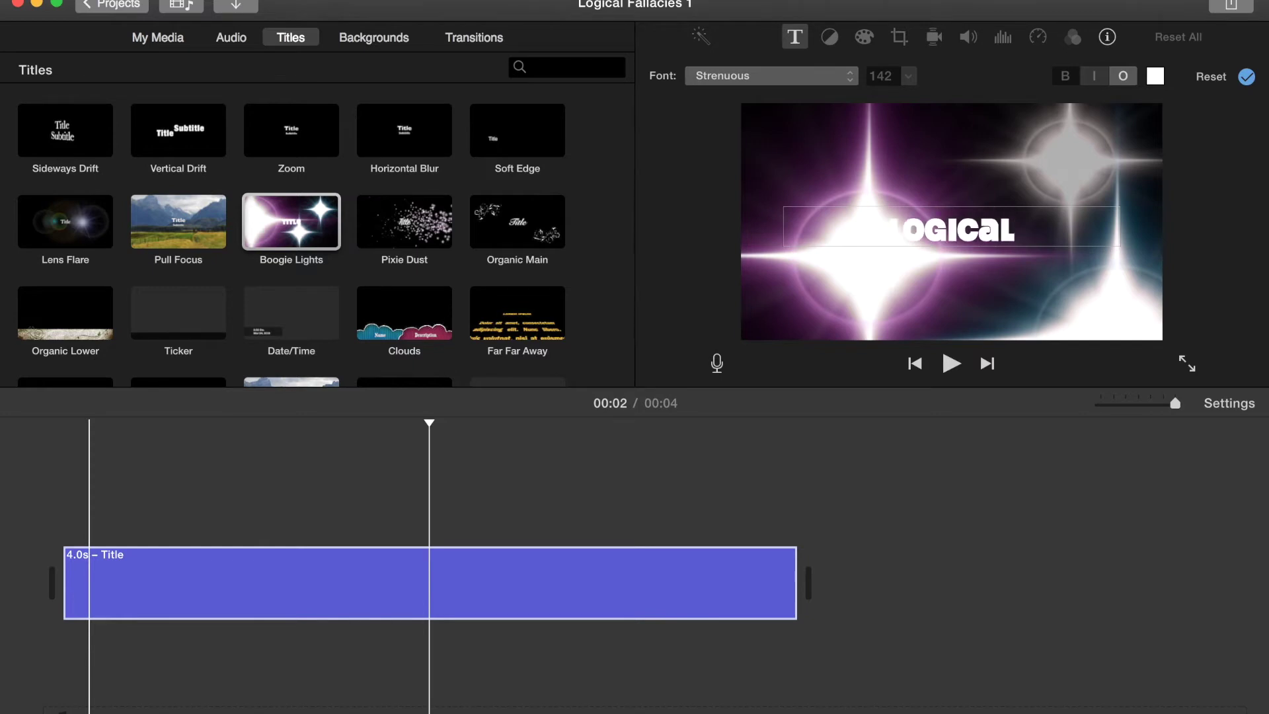
text(f)
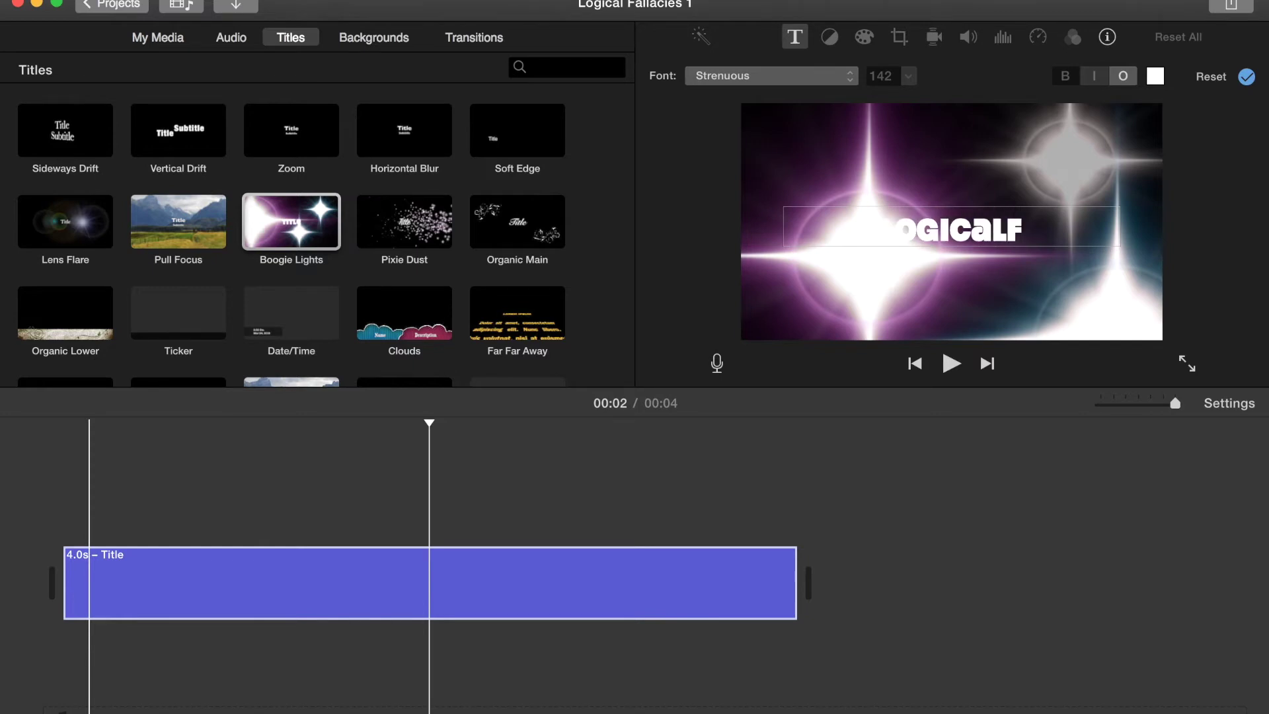
key(BackSpace)
text(Fallaci)
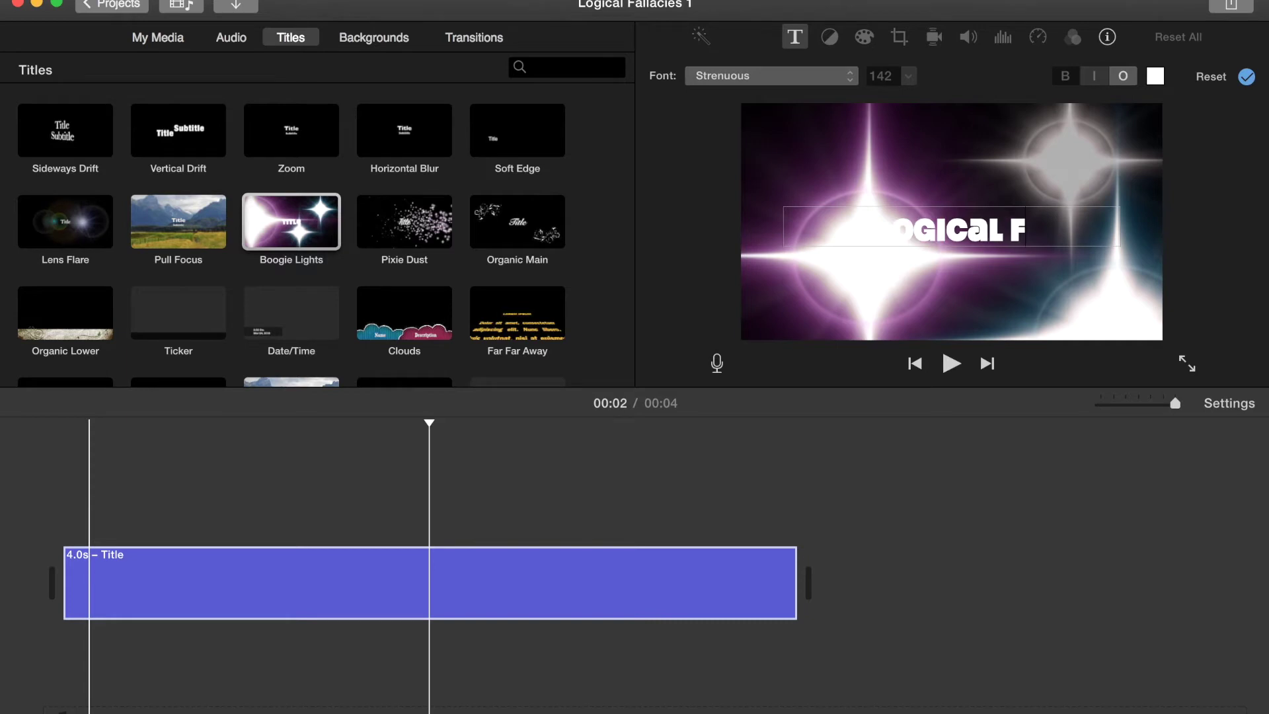
text(es)
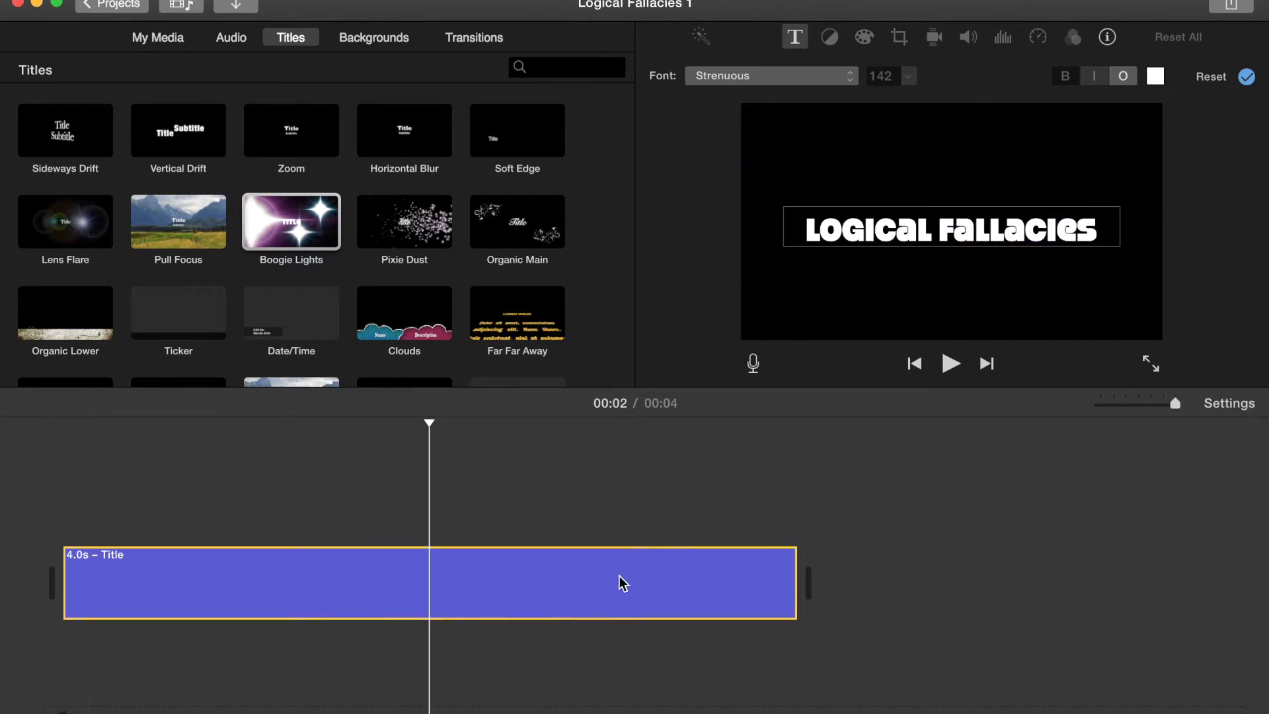
click(777, 463)
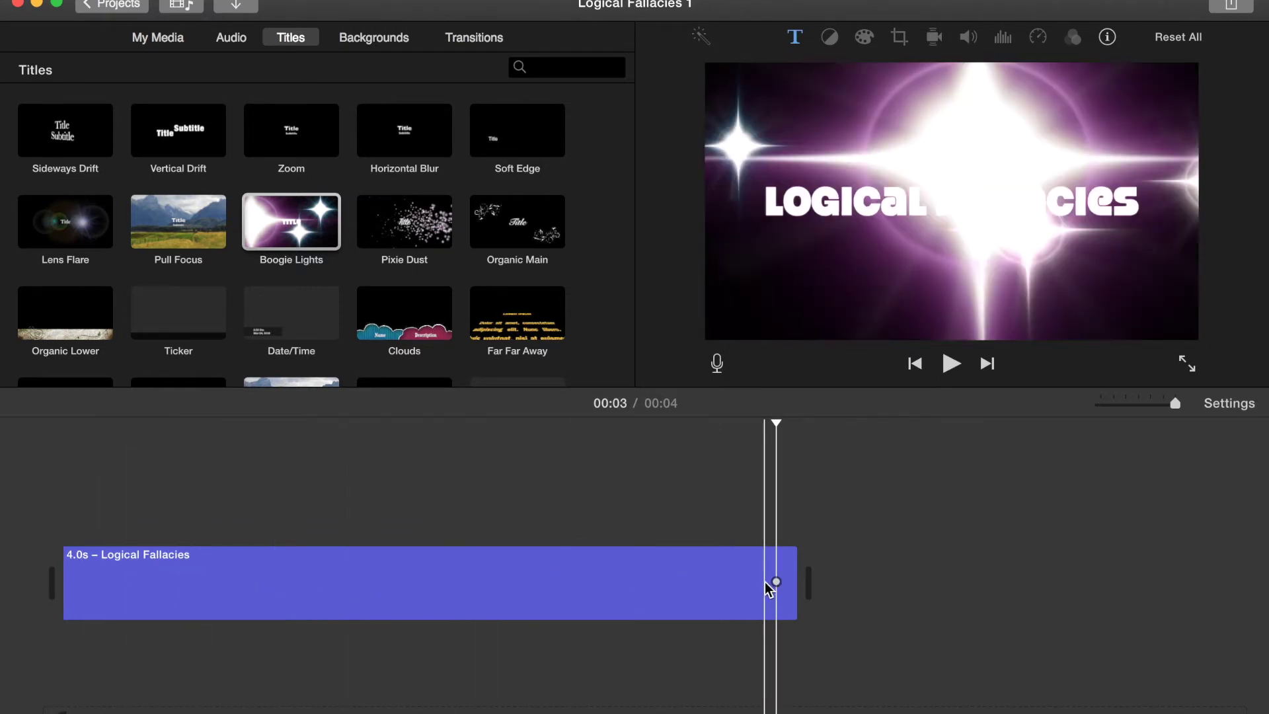
Trim the Logical Fallacies title clip to 2.0 seconds and return to My Media
click(734, 584)
drag(796, 578, 413, 590)
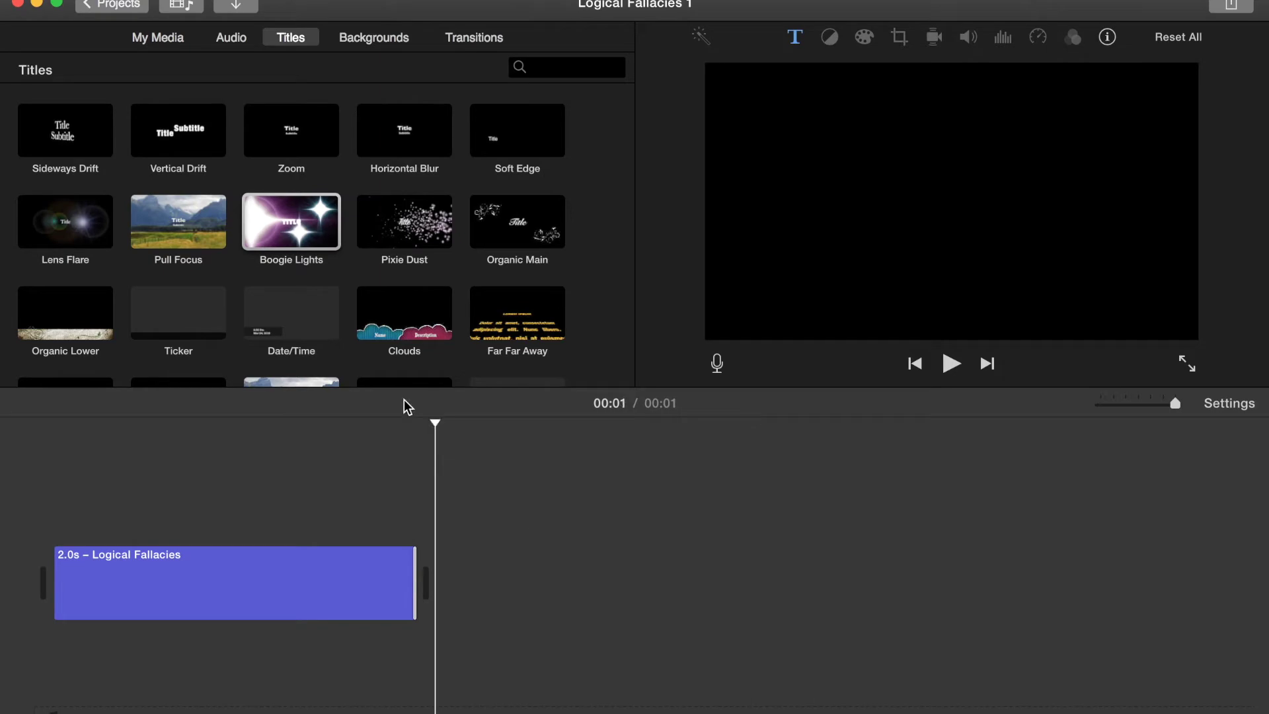
click(167, 40)
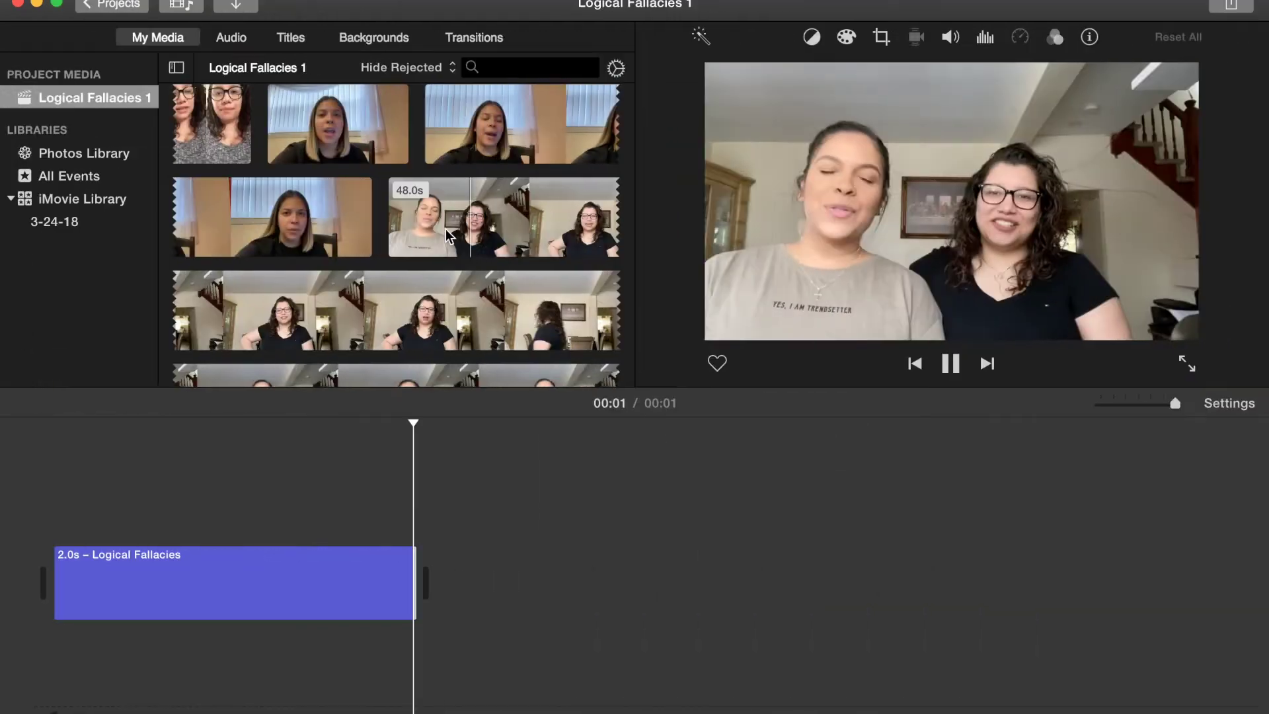
Mark about 19.5 seconds of the two-woman clip and add it after the title
drag(448, 234, 514, 336)
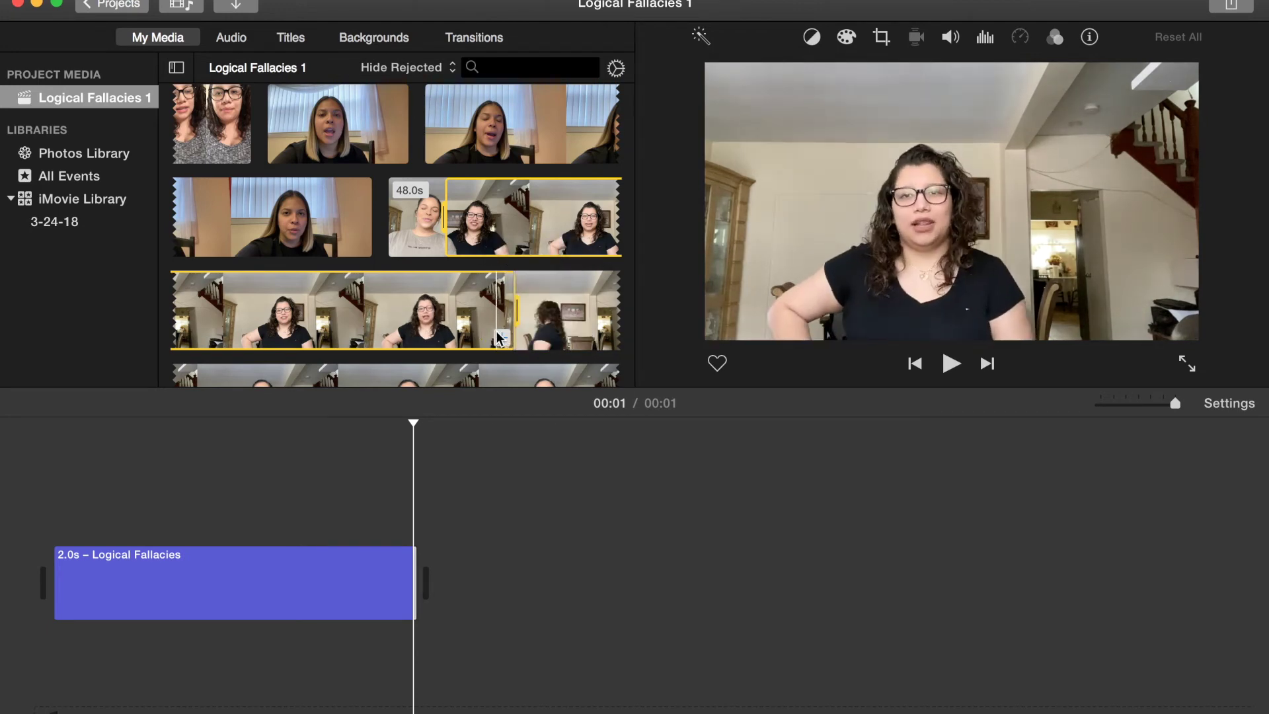
key(space)
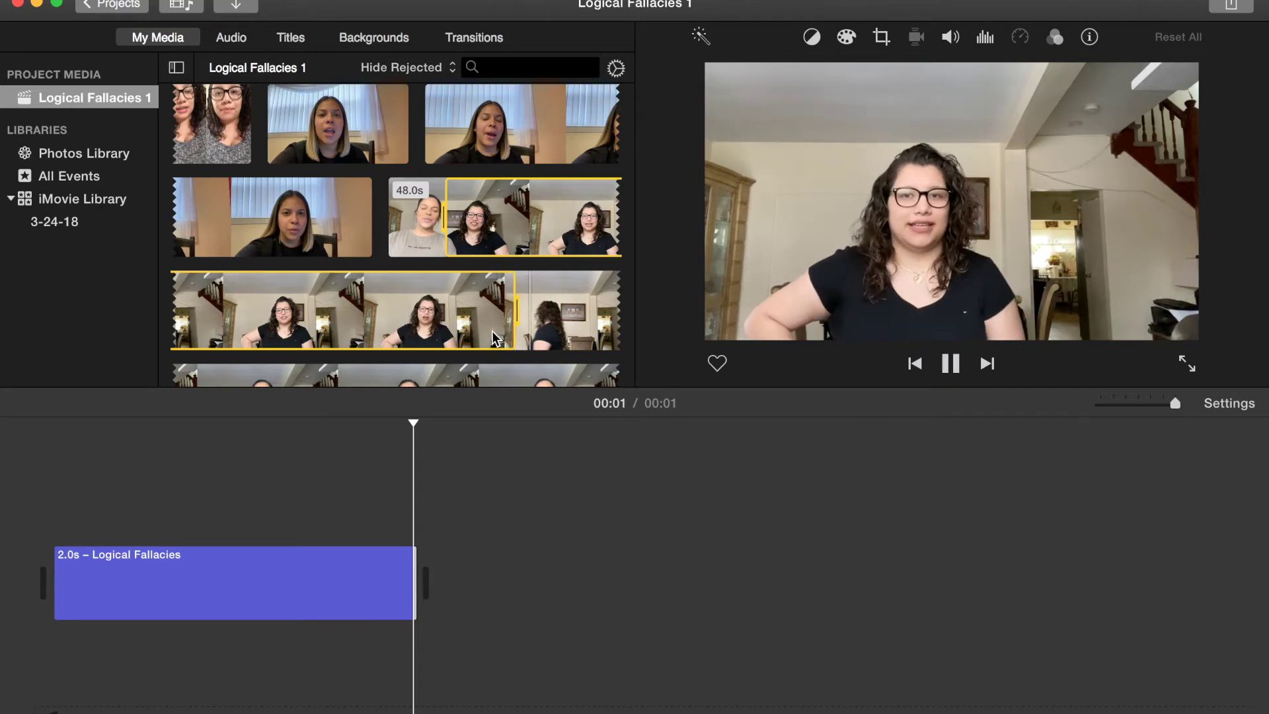
key(space)
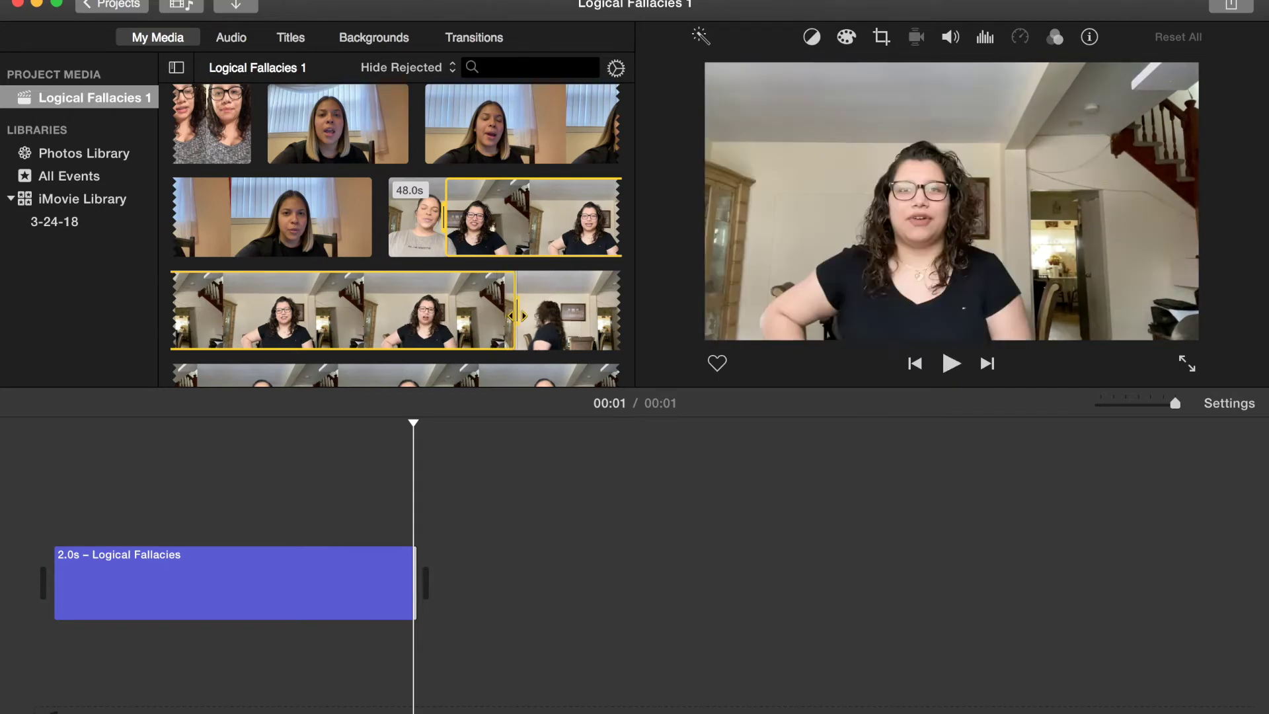
drag(518, 316, 540, 316)
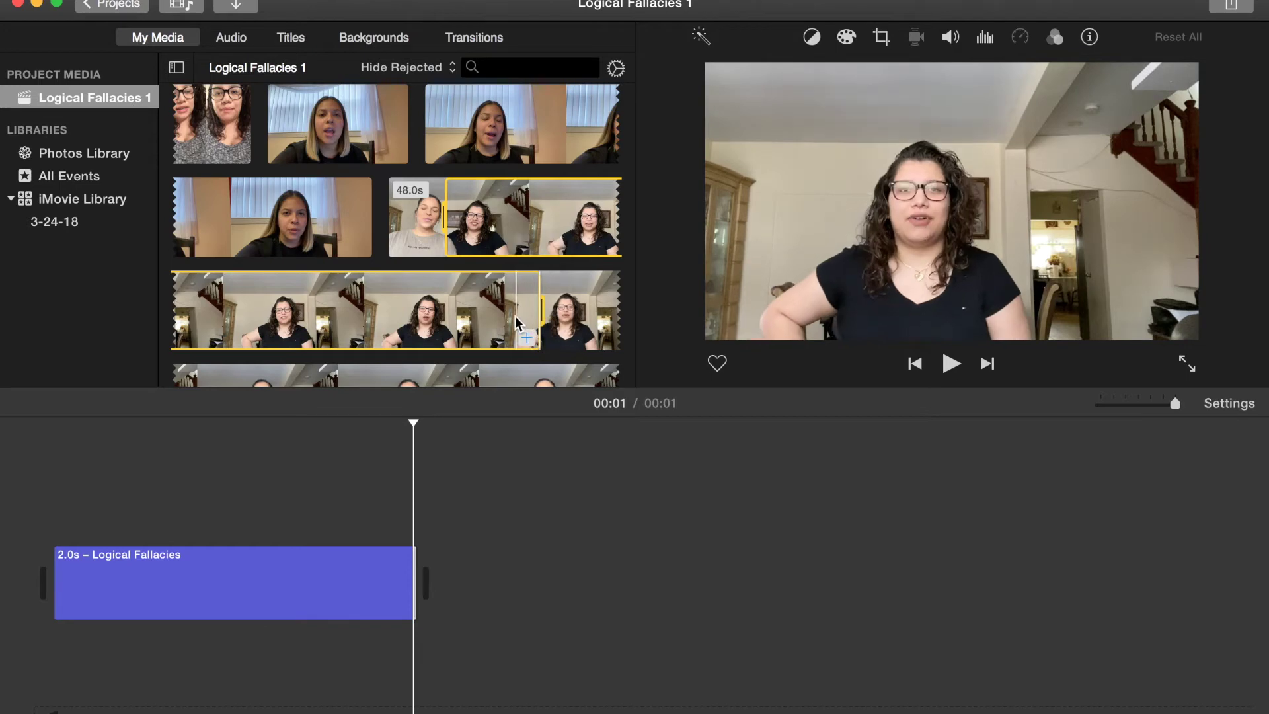
key(space)
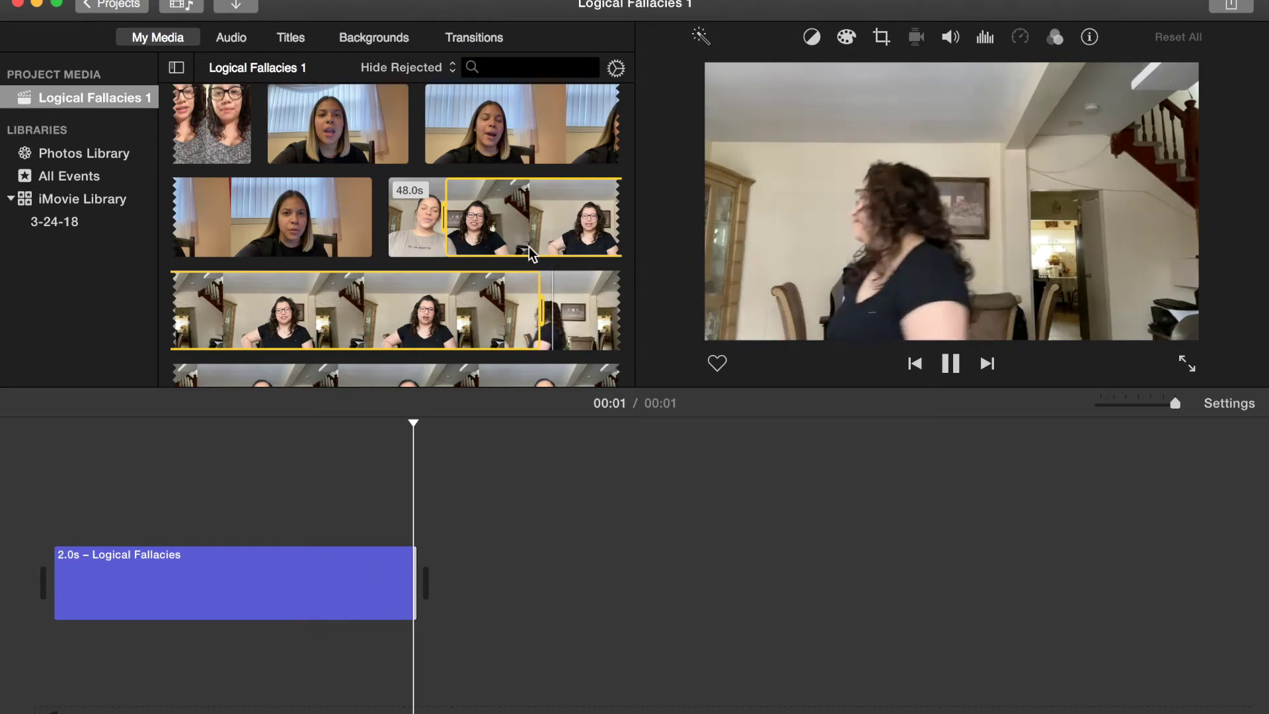
key(space)
drag(540, 317, 548, 320)
key(space)
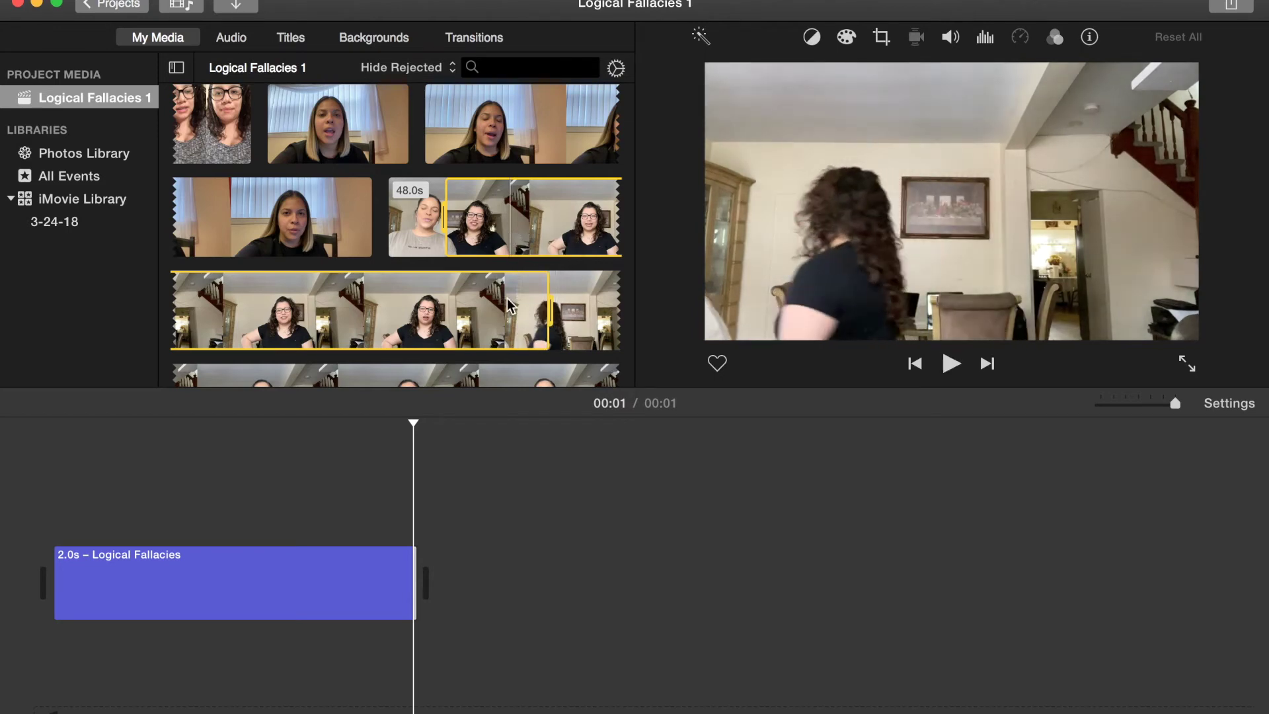
drag(518, 328, 442, 598)
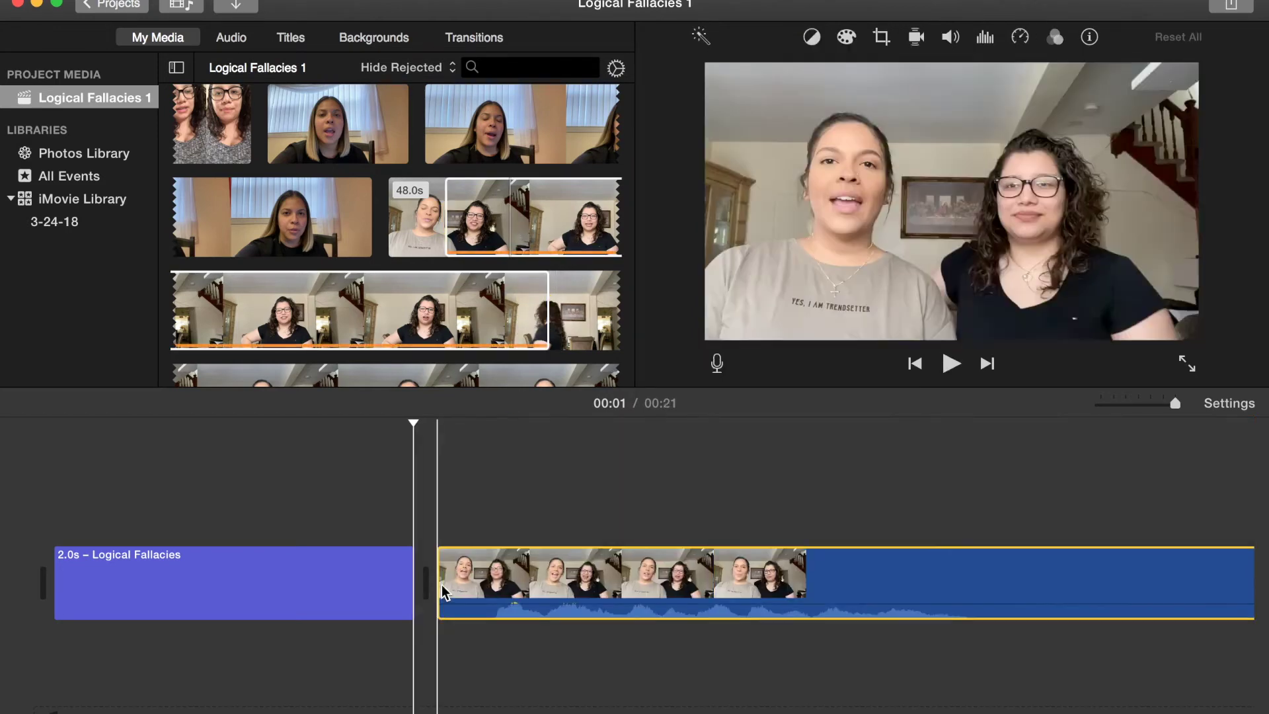
scroll(602, 527, right, 10)
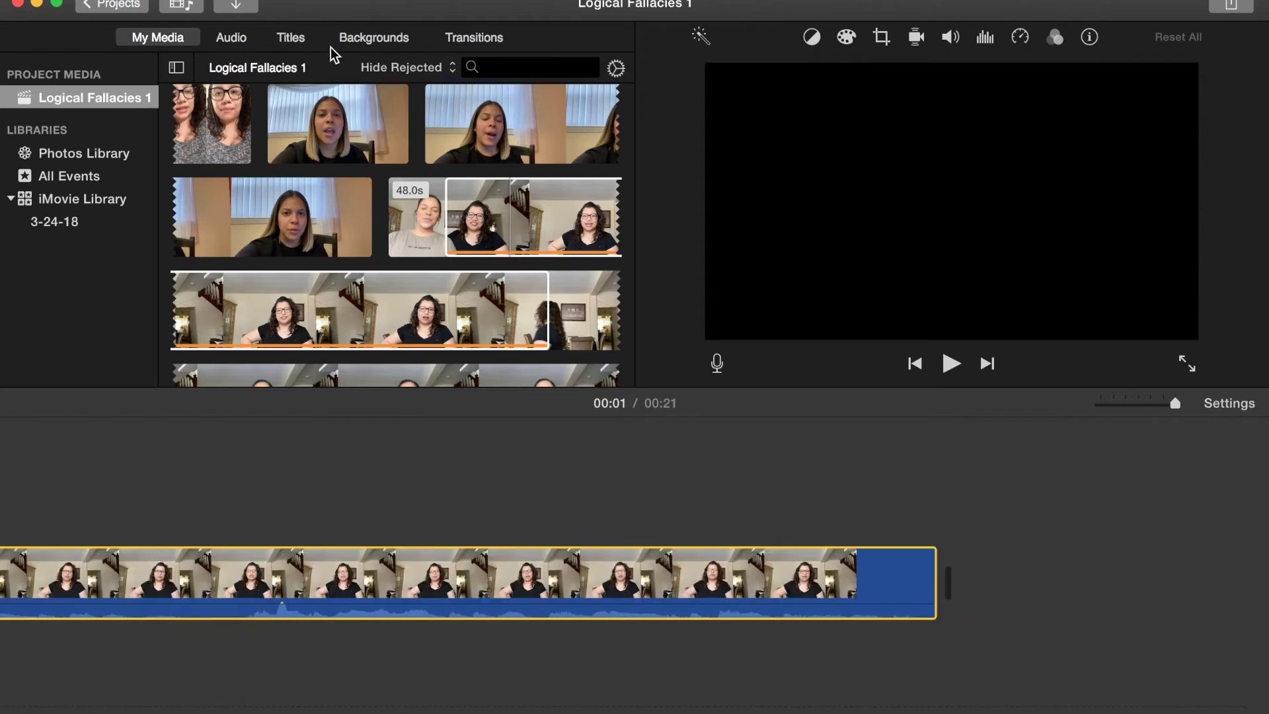
Preview Circle Open and Circle Close, then insert Circle Close at the clip's end
click(472, 39)
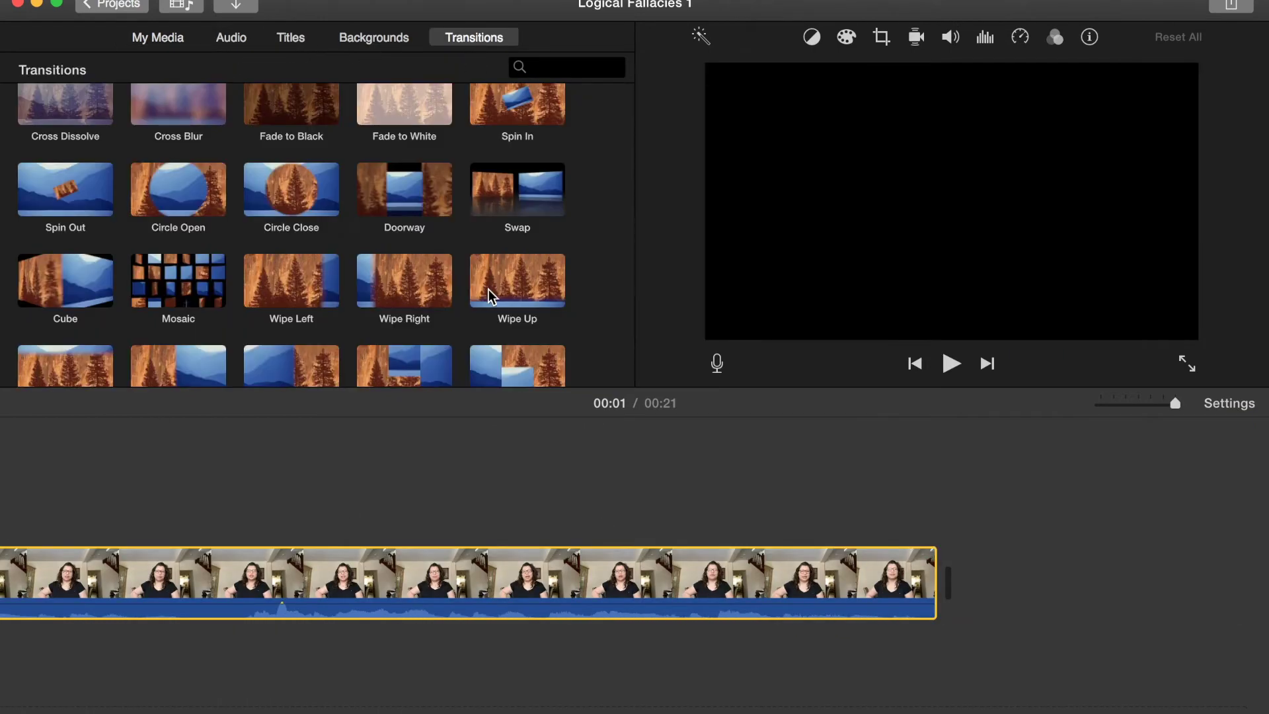
scroll(410, 208, down, 1)
scroll(396, 210, up, 1)
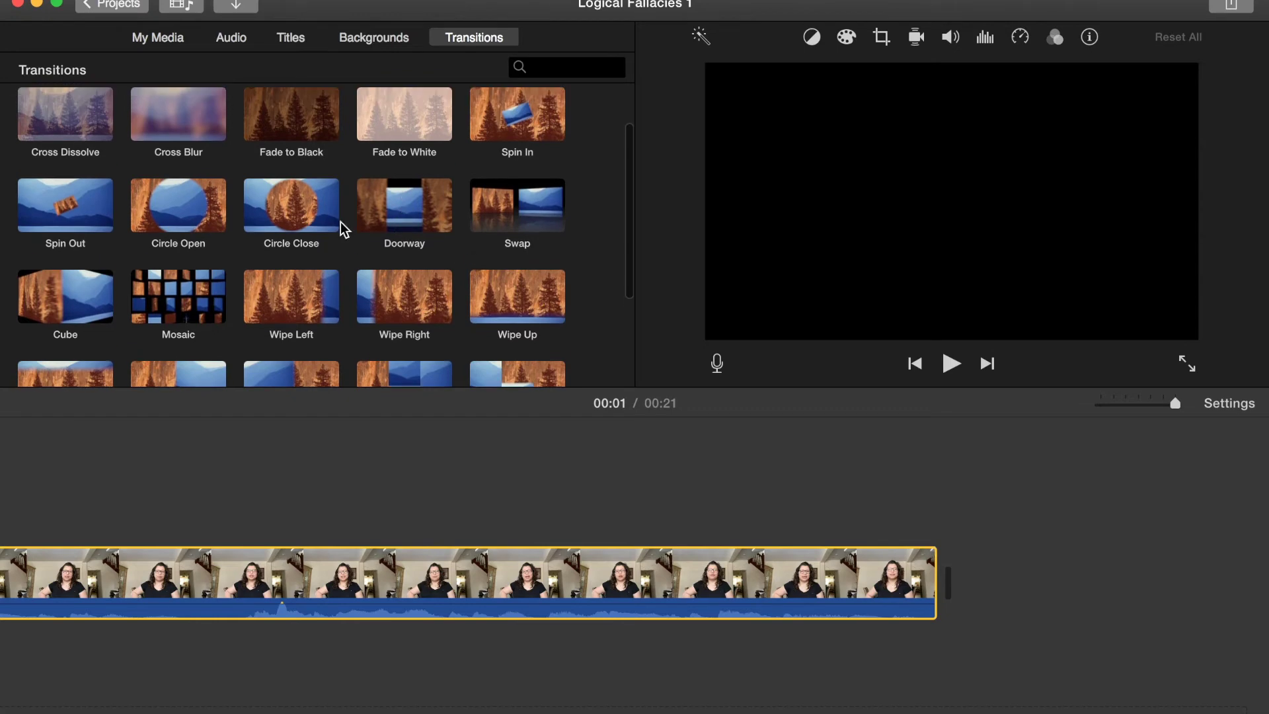
click(191, 216)
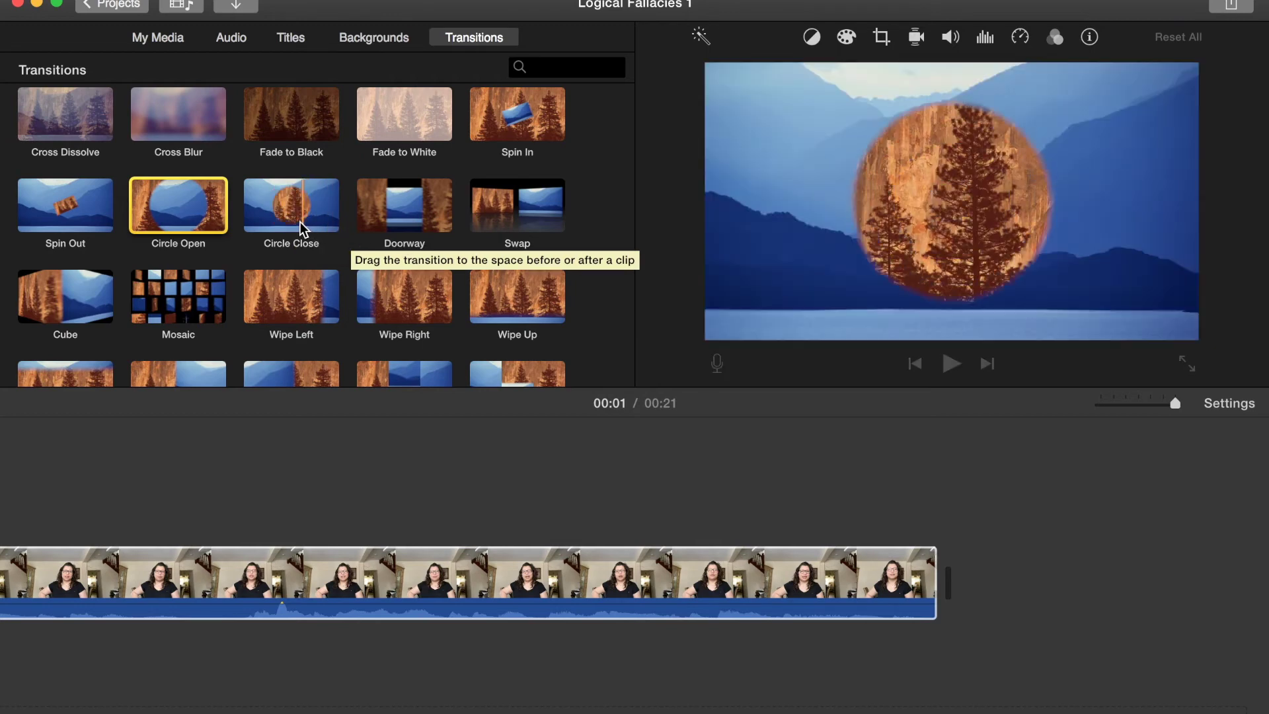
click(277, 216)
drag(277, 216, 768, 588)
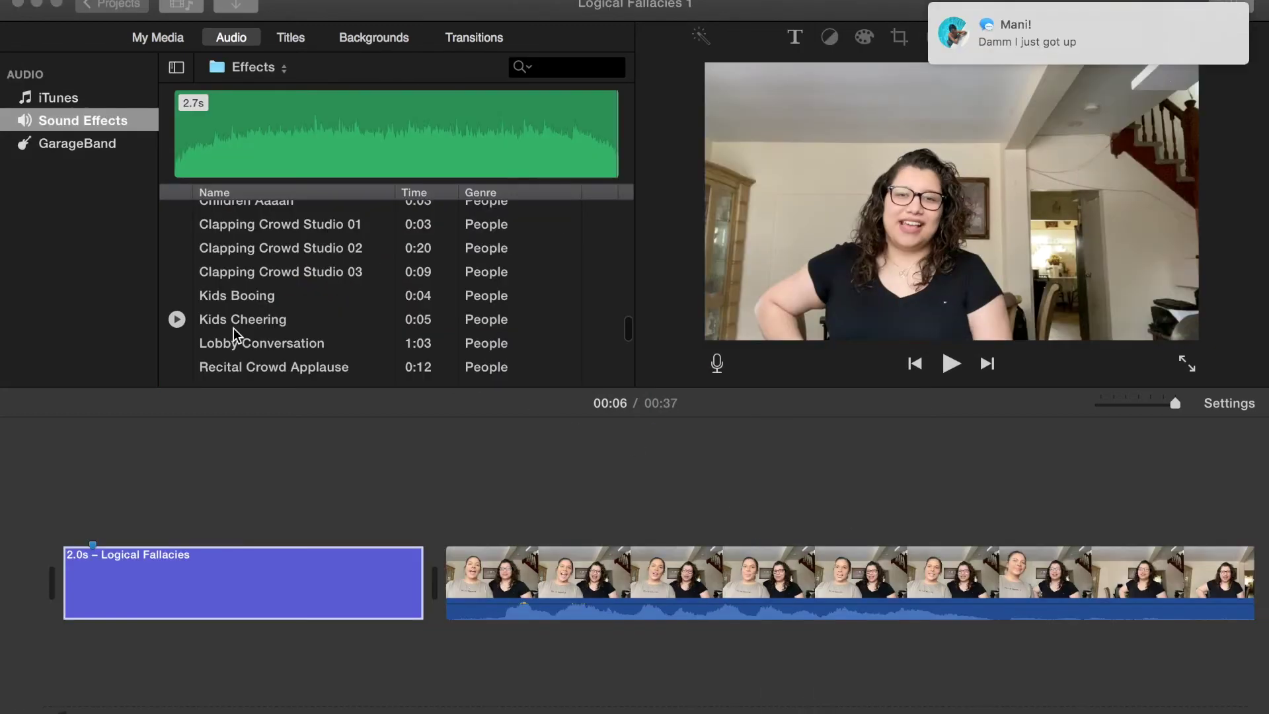
Place Tape Rewinding 03 under the intro title and trim it to end with the title
scroll(236, 333, up, 5)
scroll(236, 333, up, 3)
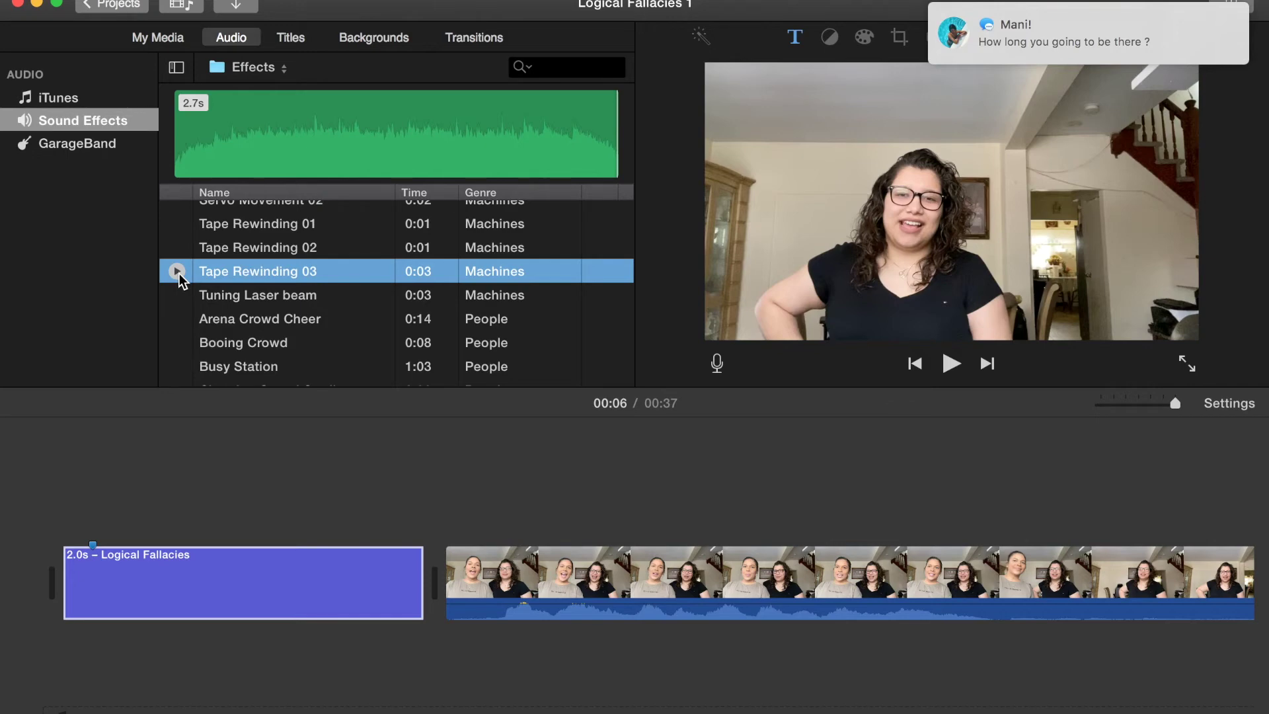
drag(207, 273, 73, 522)
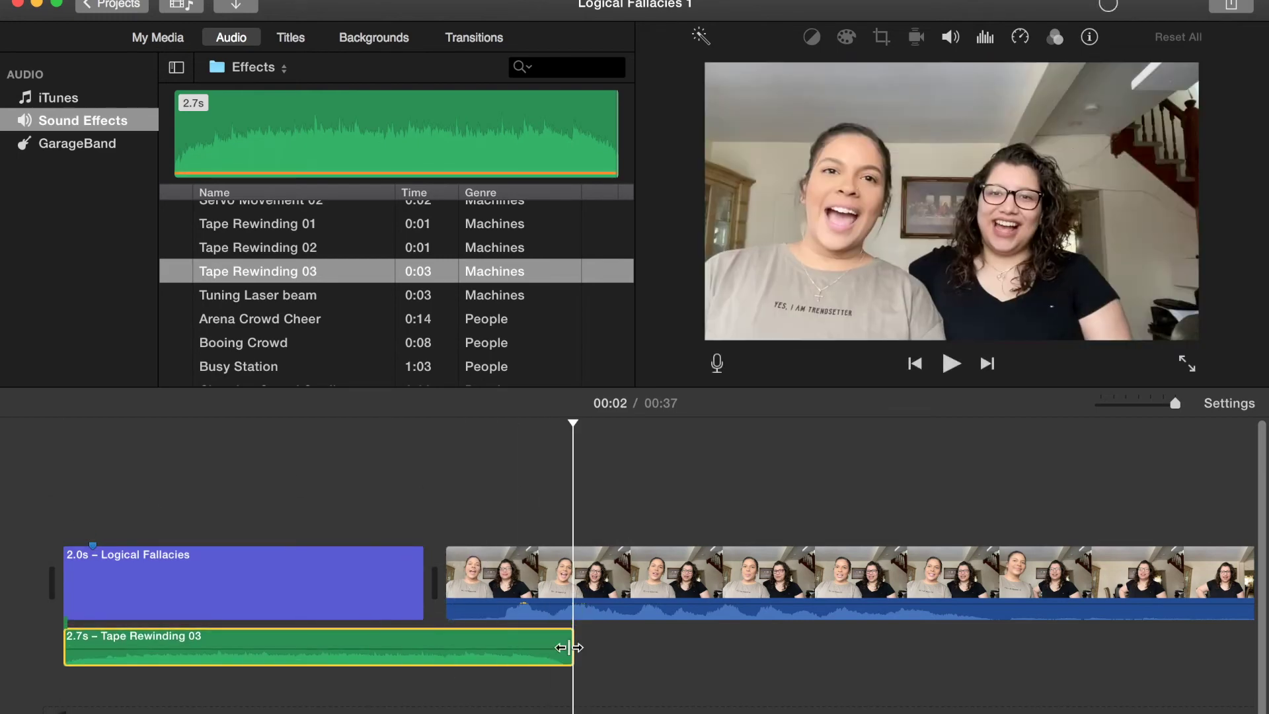
drag(569, 639, 421, 639)
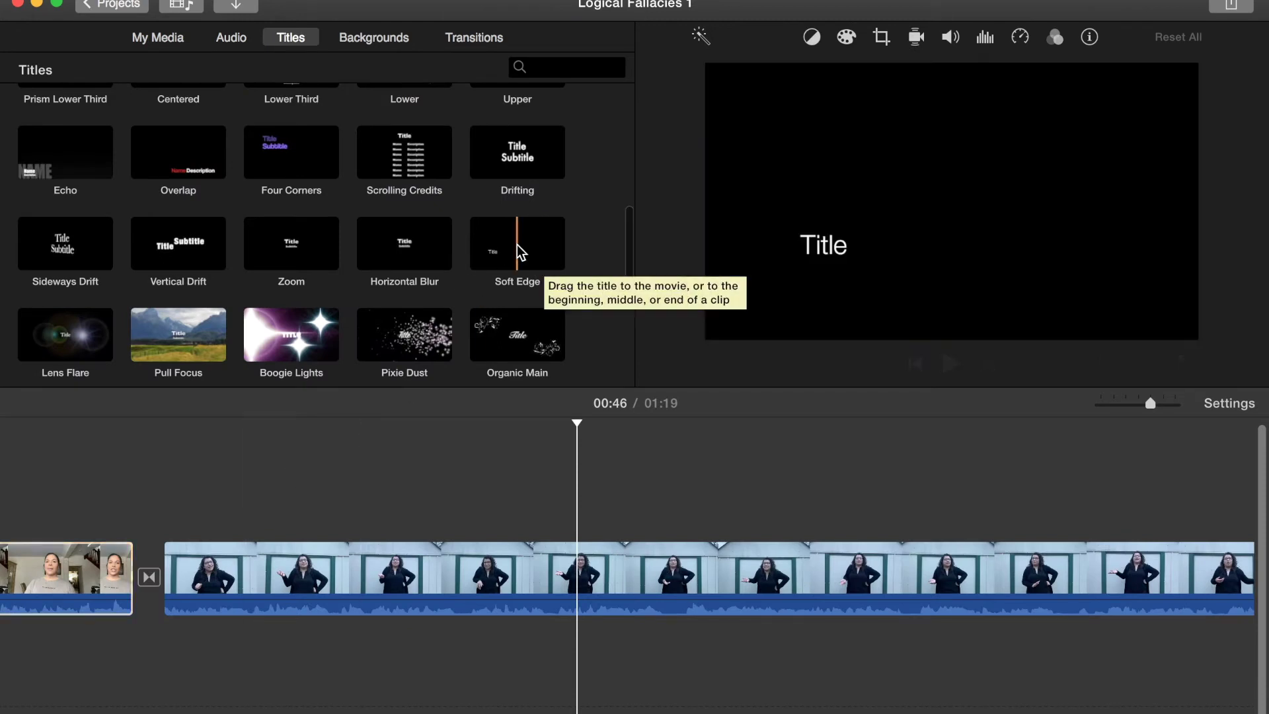
Place a Soft Edge title at the start of the outdoor clip, removing a misplaced one
drag(528, 260, 165, 508)
click(228, 532)
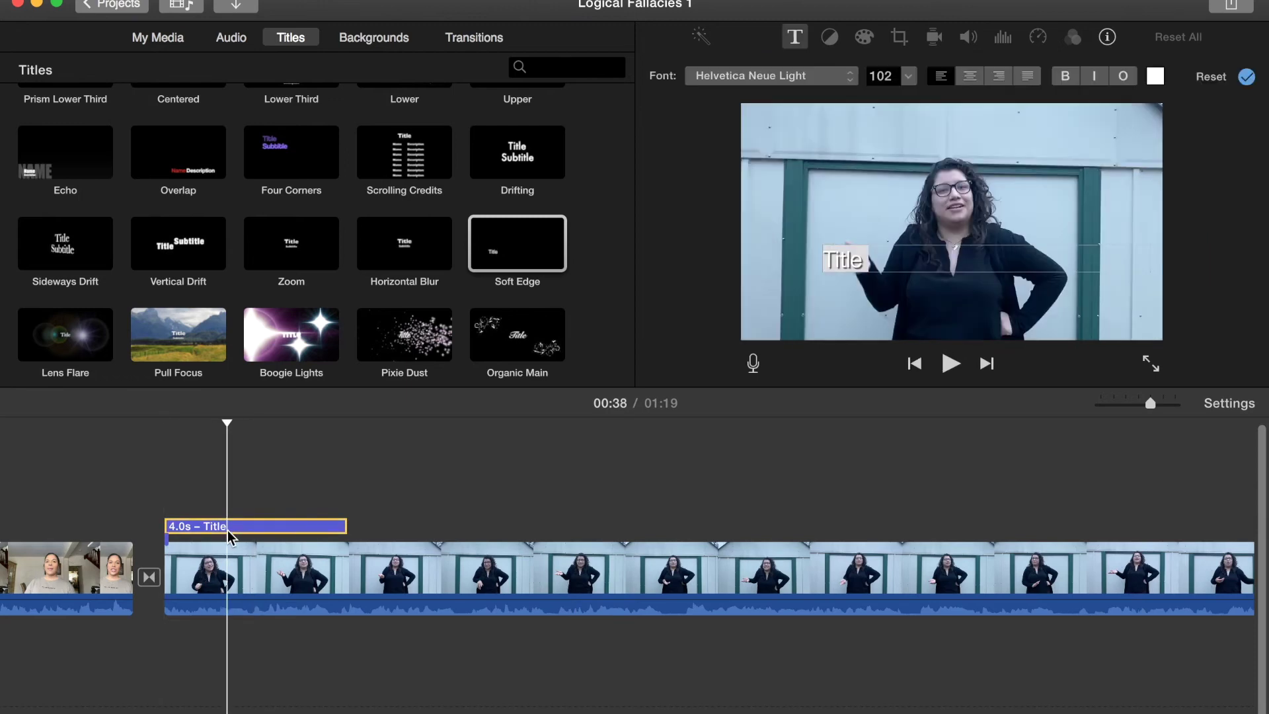
click(264, 532)
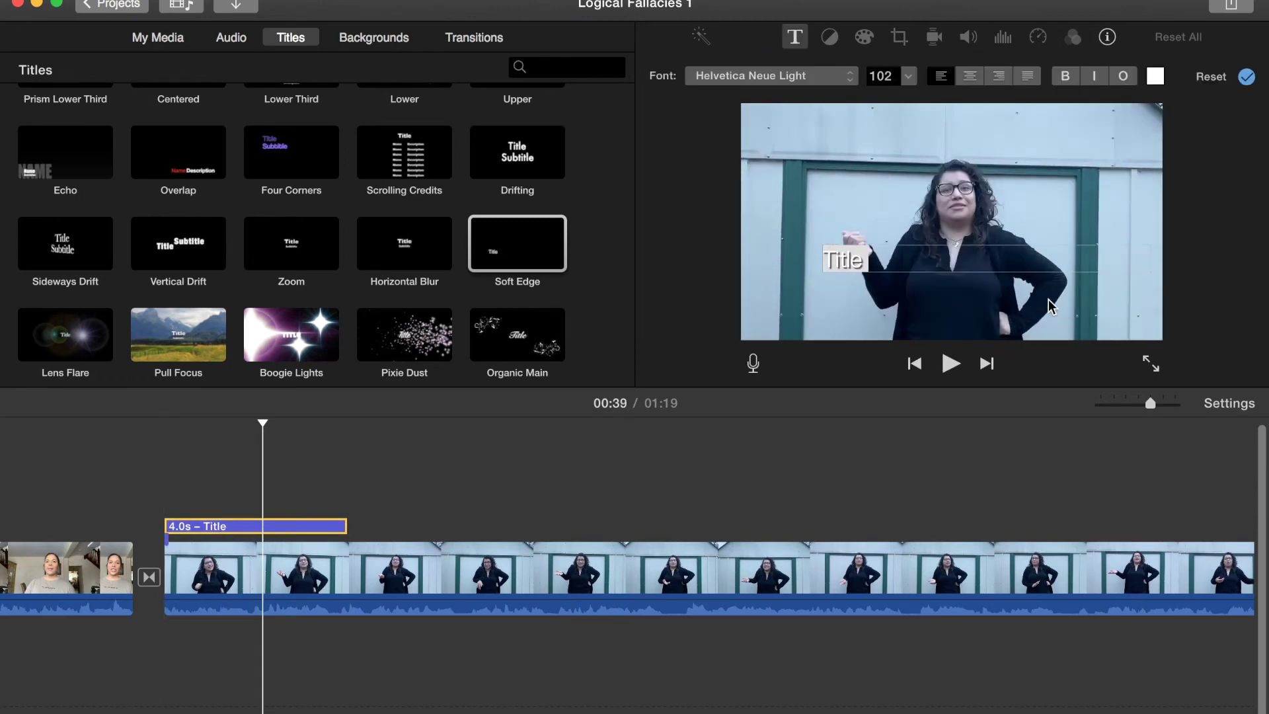
key(Delete)
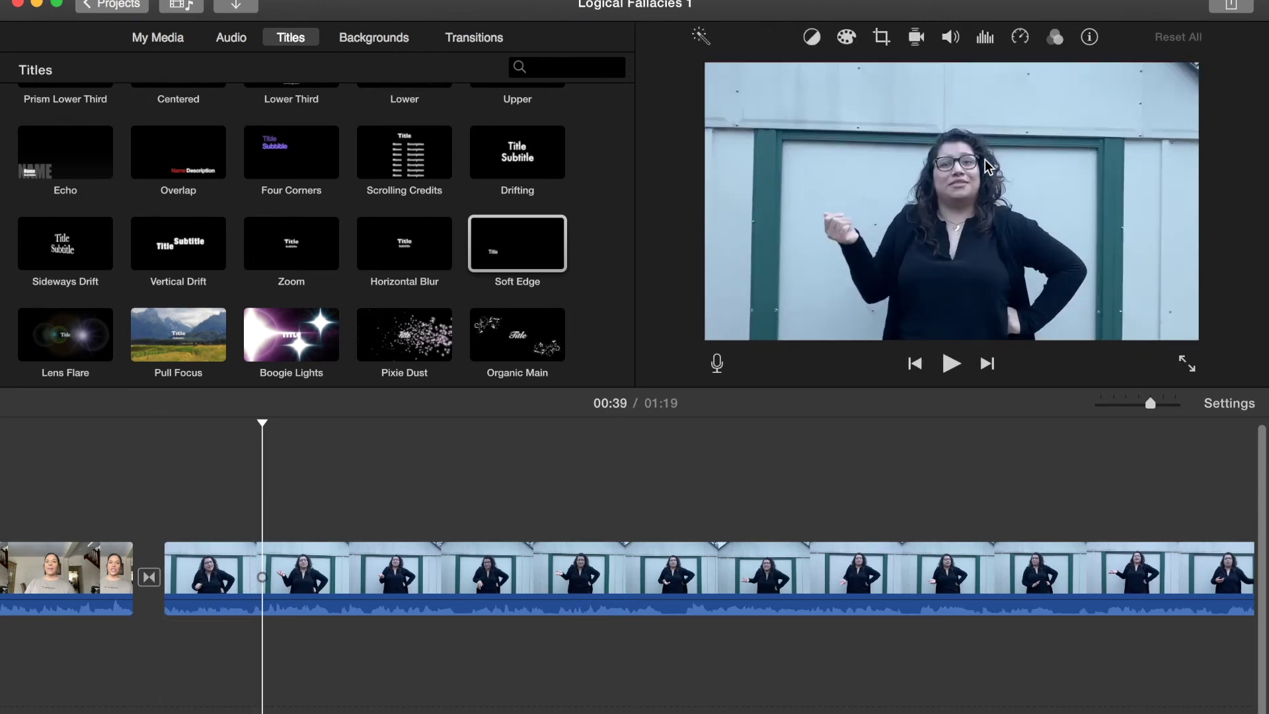
click(623, 476)
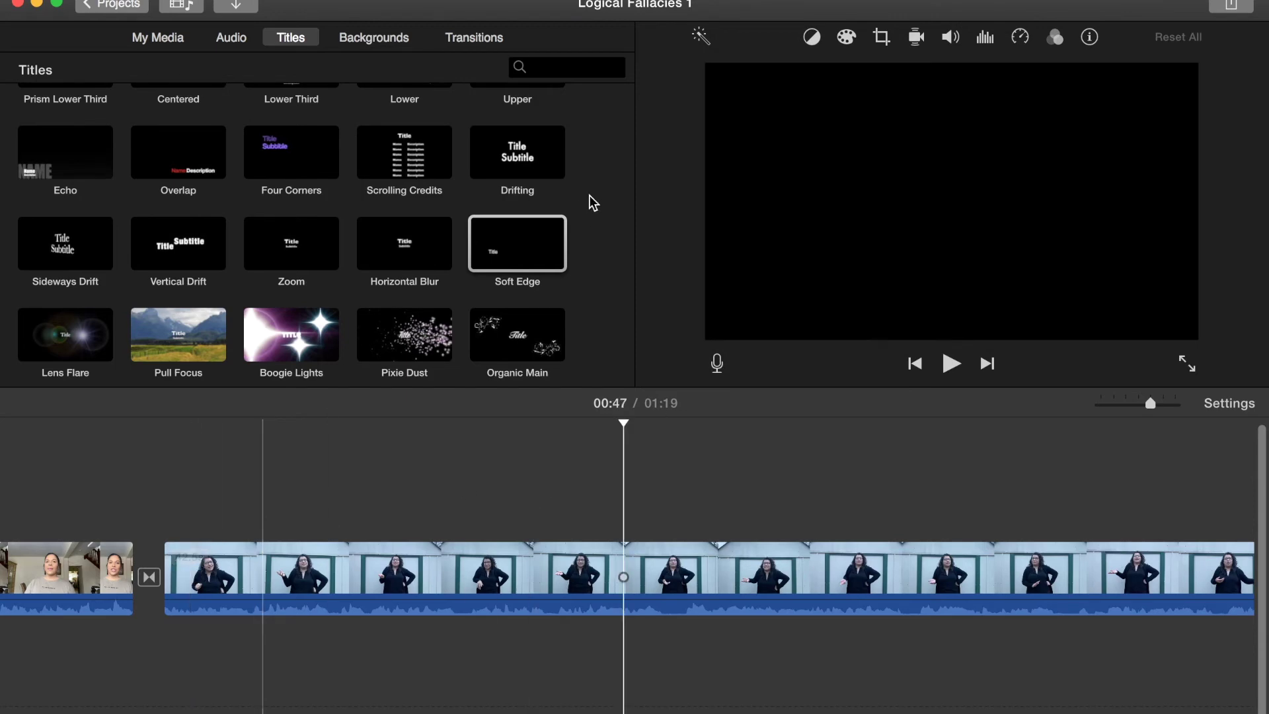
drag(514, 254, 170, 497)
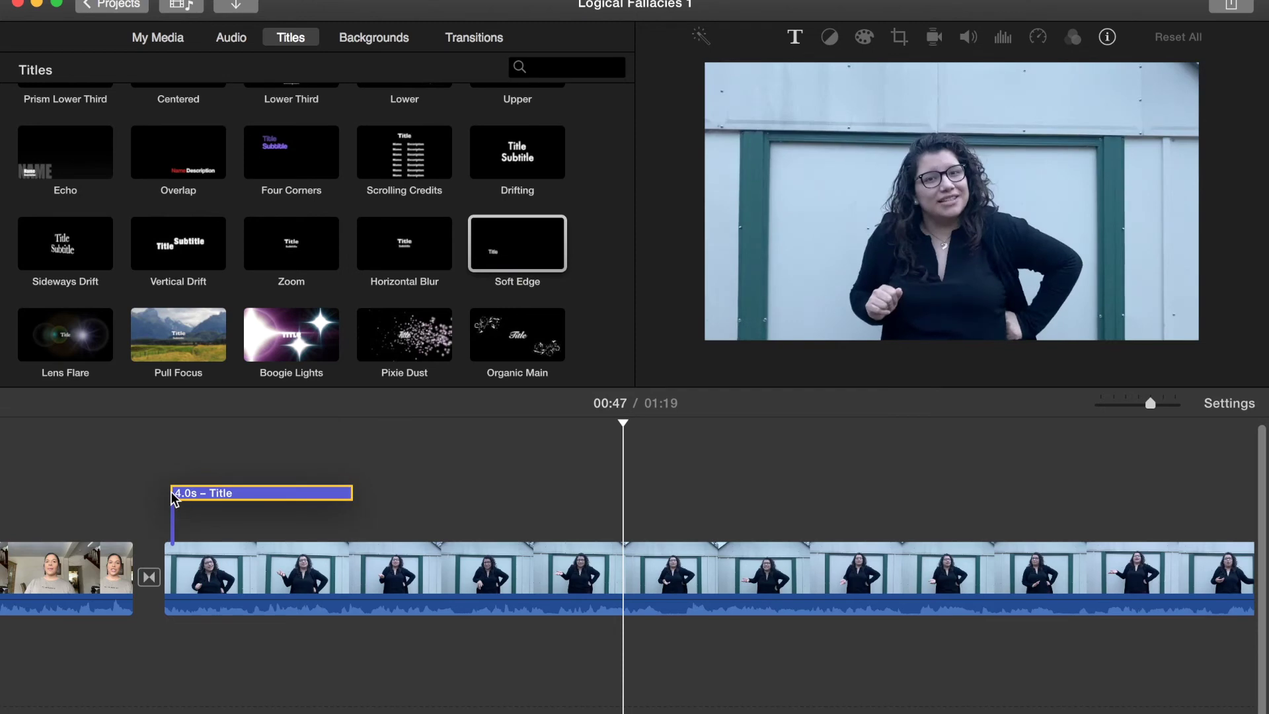
Replace the placeholder title text with 'Slippery Slope'
click(897, 260)
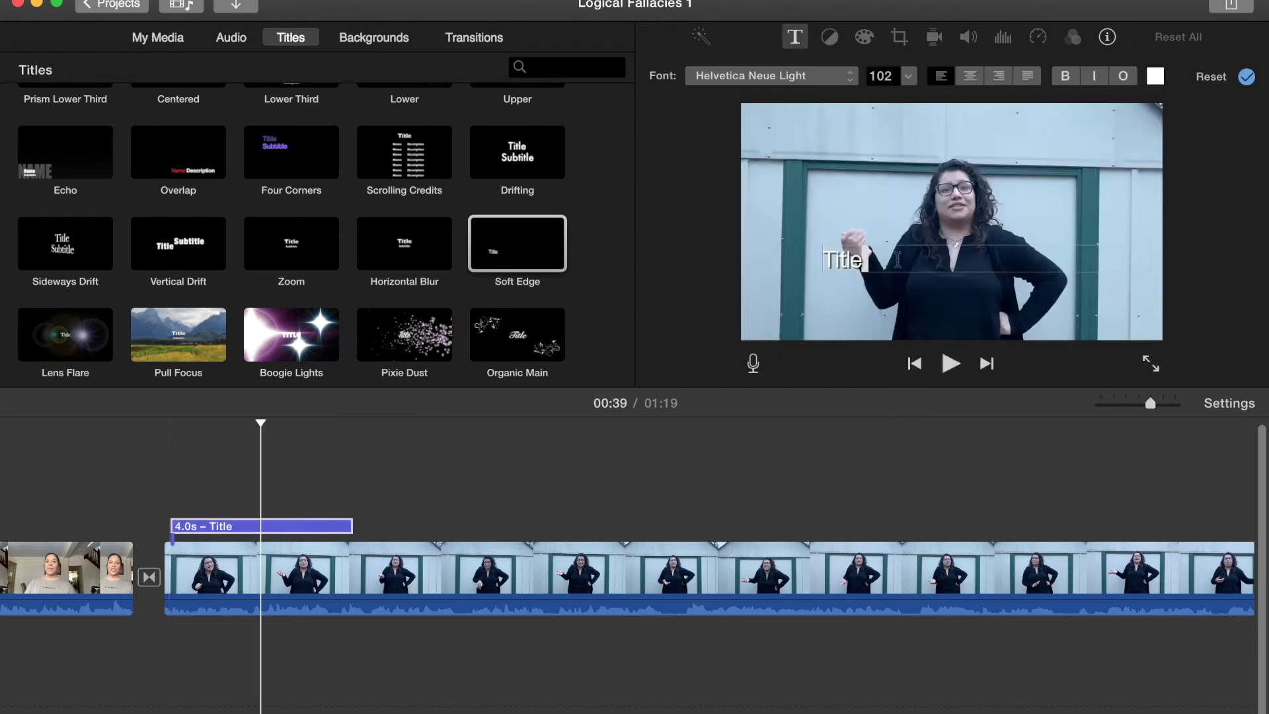
key(BackSpace)
key(BackSpace)
key(BackSpace)
key(BackSpace)
text(SlipperySlop)
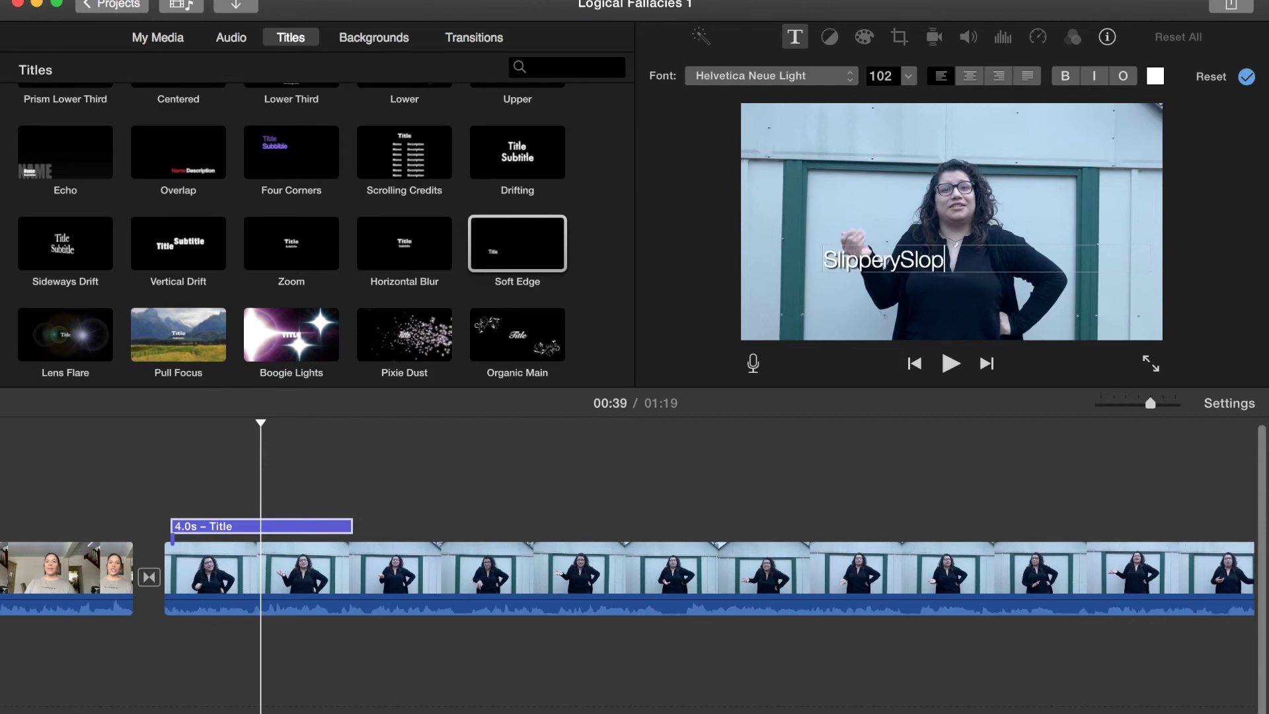
key(BackSpace)
key(BackSpace)
key(BackSpace)
text(ope)
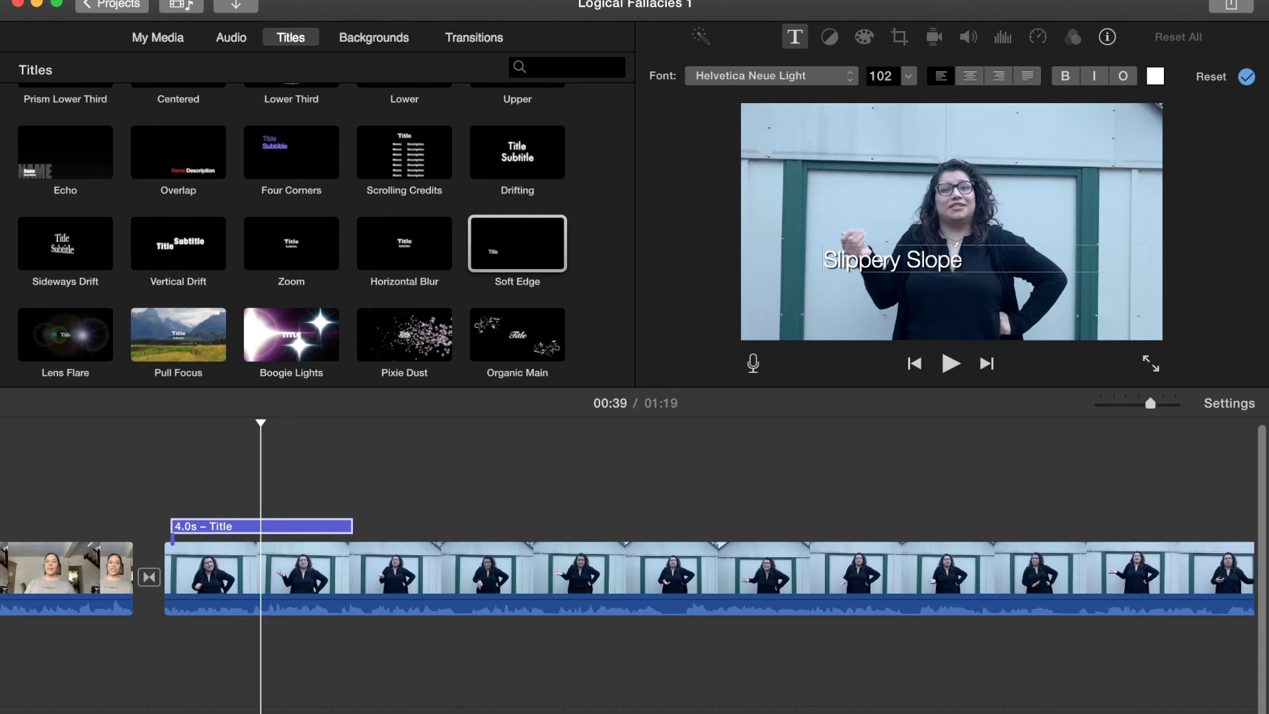
click(1155, 76)
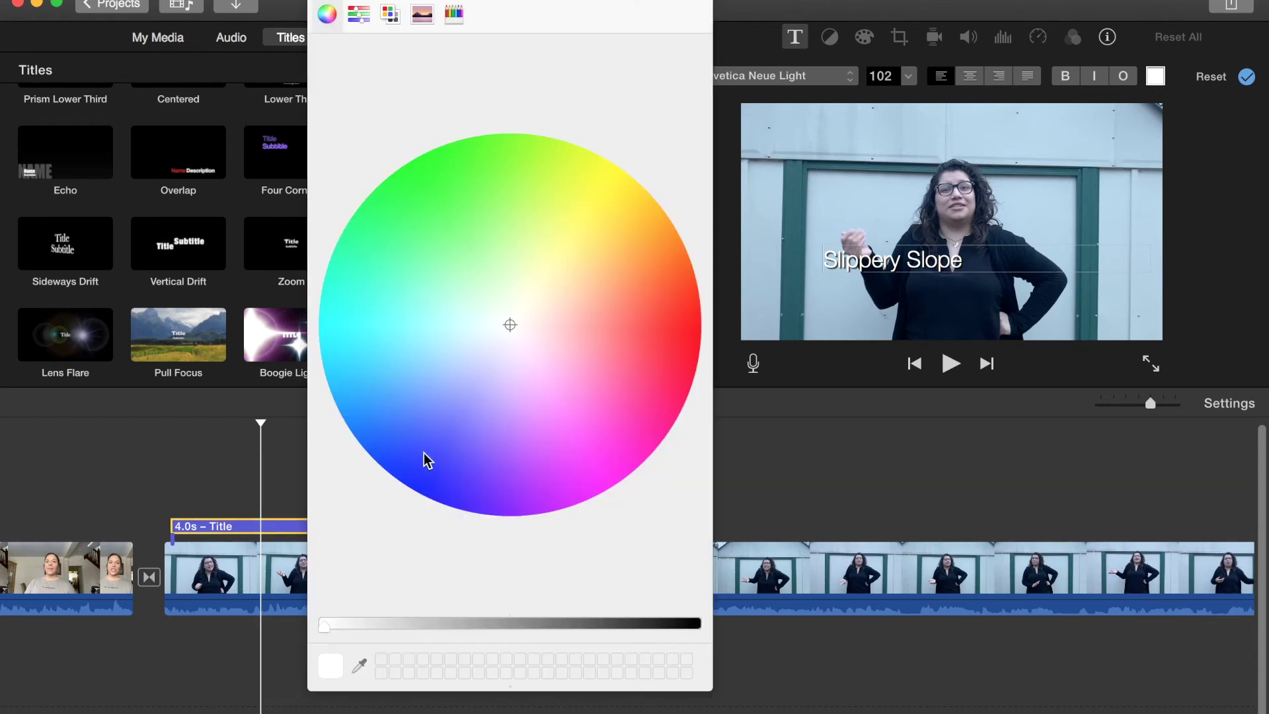
Set the Slippery Slope title text colour to black in the Colors window
click(413, 472)
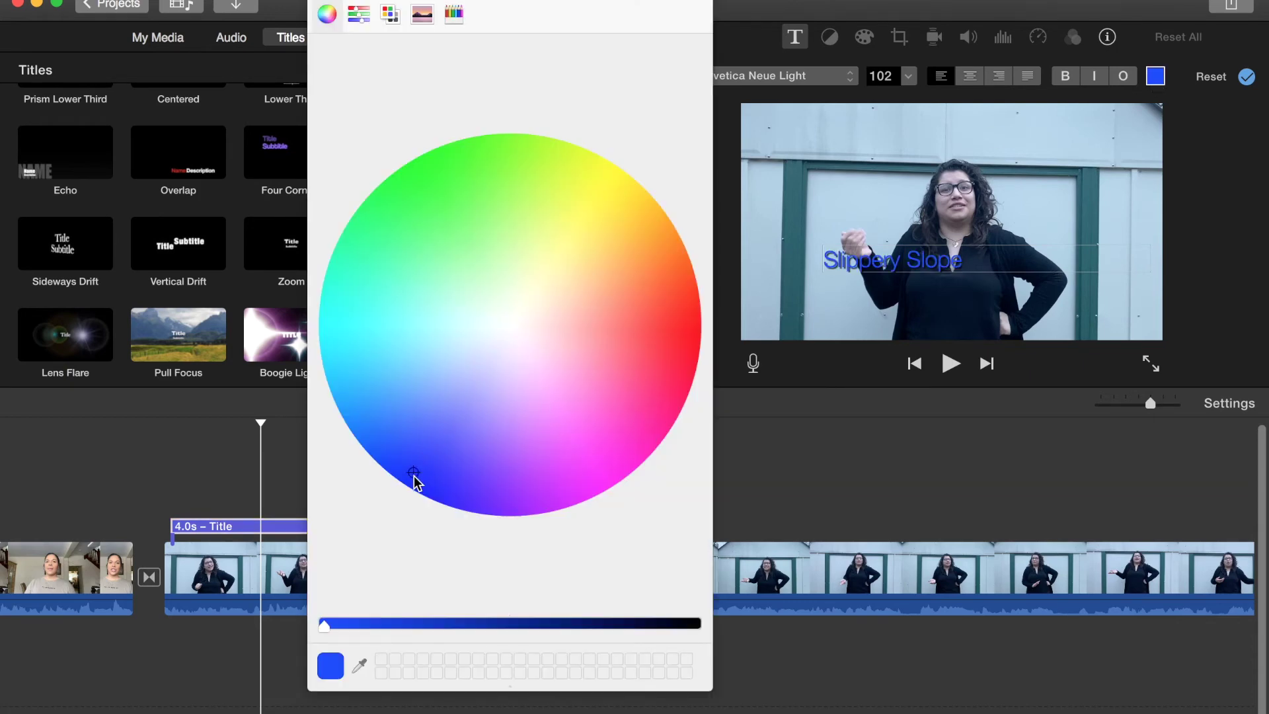
drag(413, 473, 398, 464)
click(401, 481)
drag(326, 633, 715, 651)
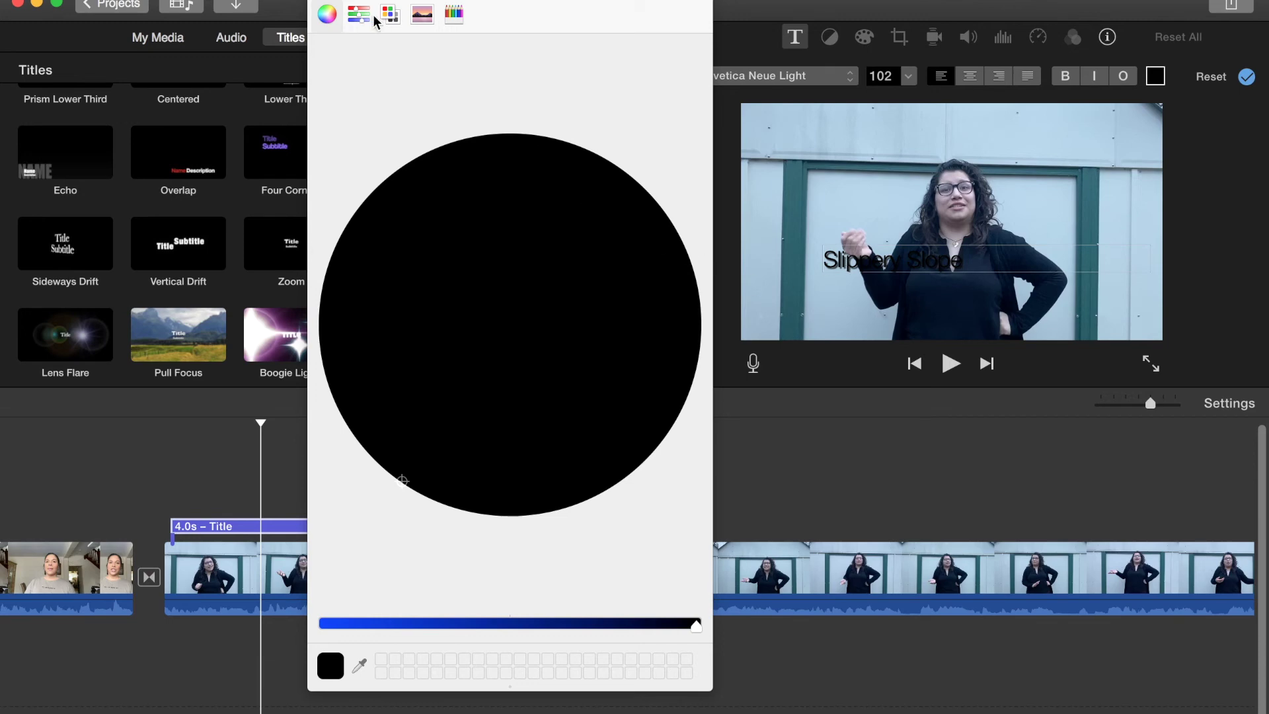
click(323, 3)
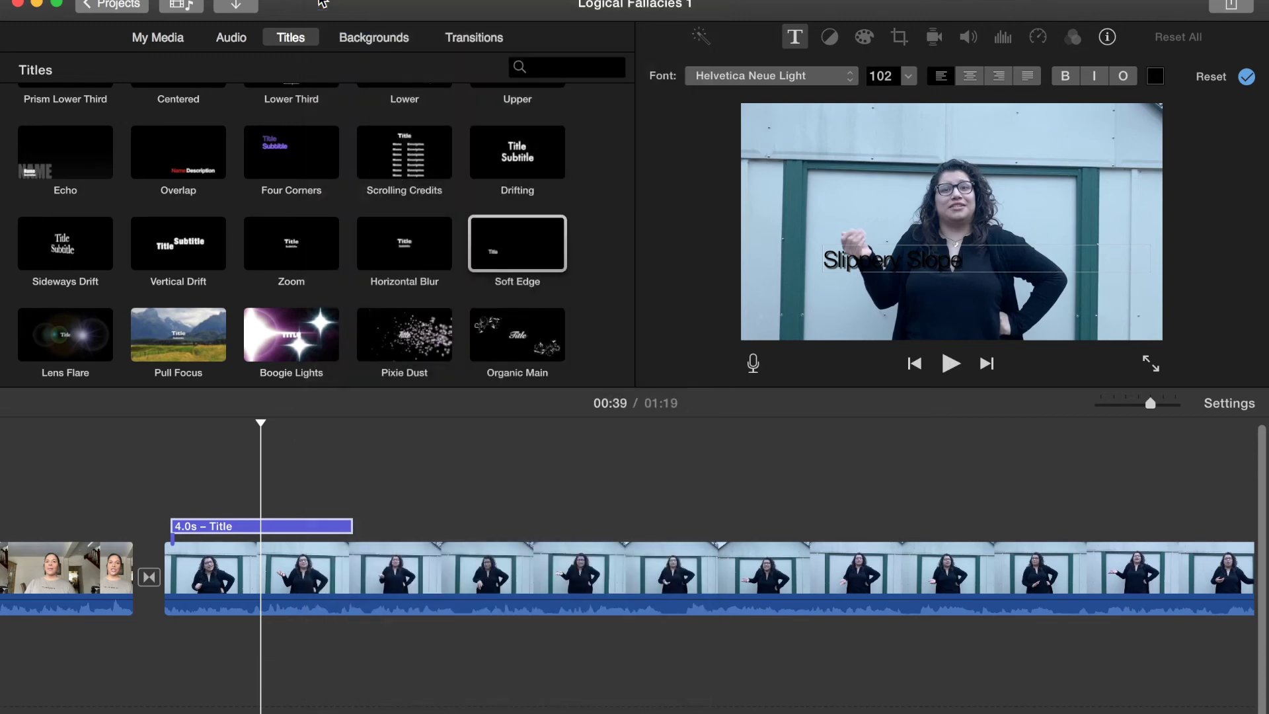
Select all the Slippery Slope text, commit the edit, and select the title clip
drag(858, 256, 829, 259)
click(825, 259)
key(super+a)
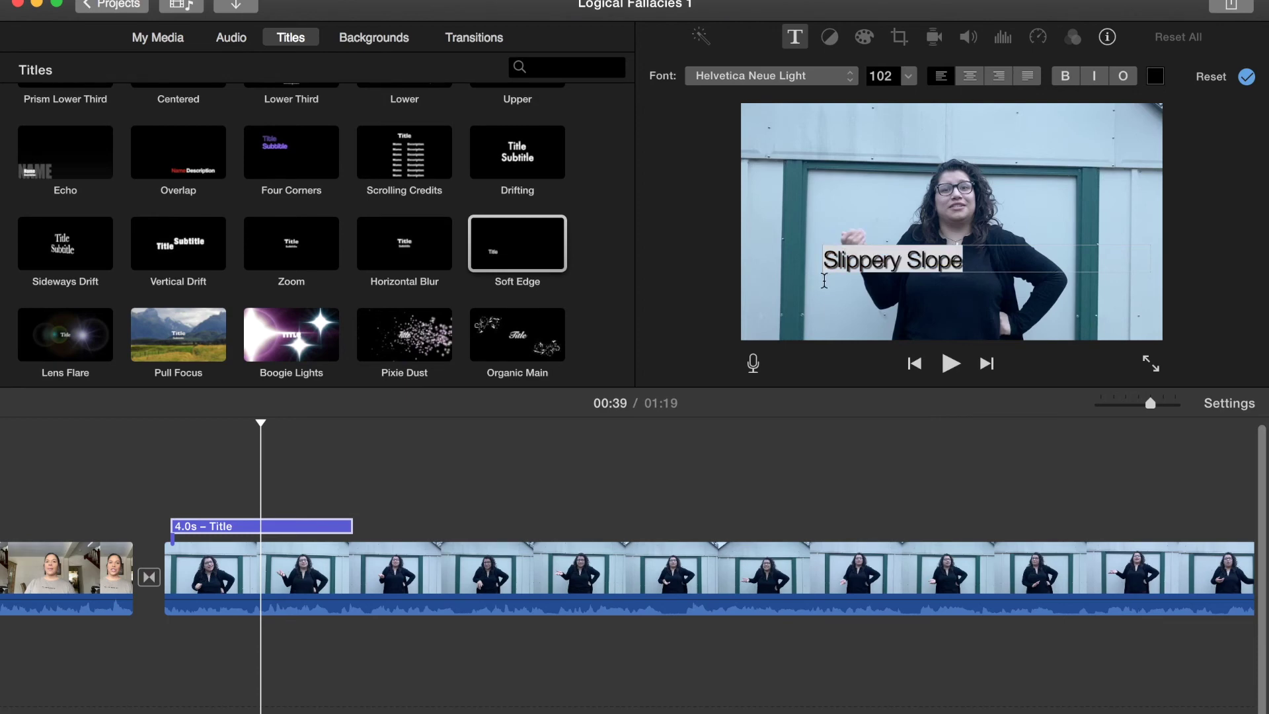
click(426, 512)
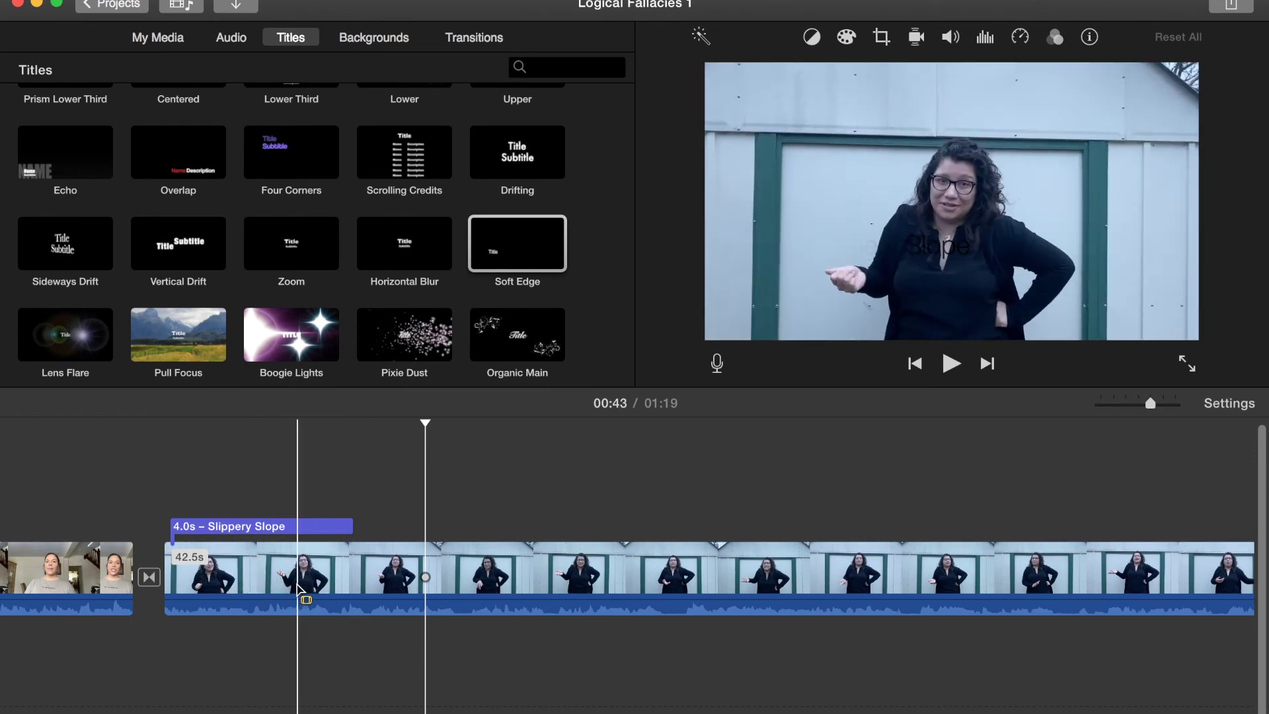
click(265, 526)
Swap the title for an Upper title over the outdoor clip reading 'Slippery Slope'
key(Delete)
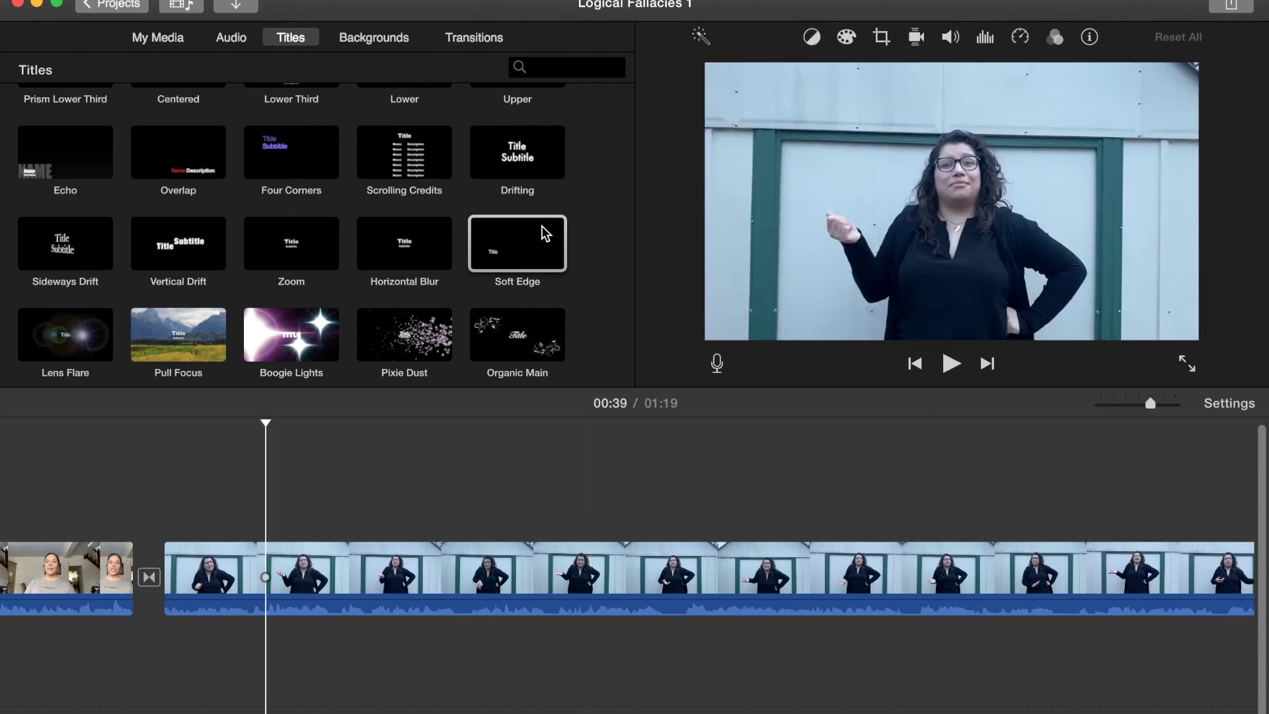
scroll(538, 228, up, 4)
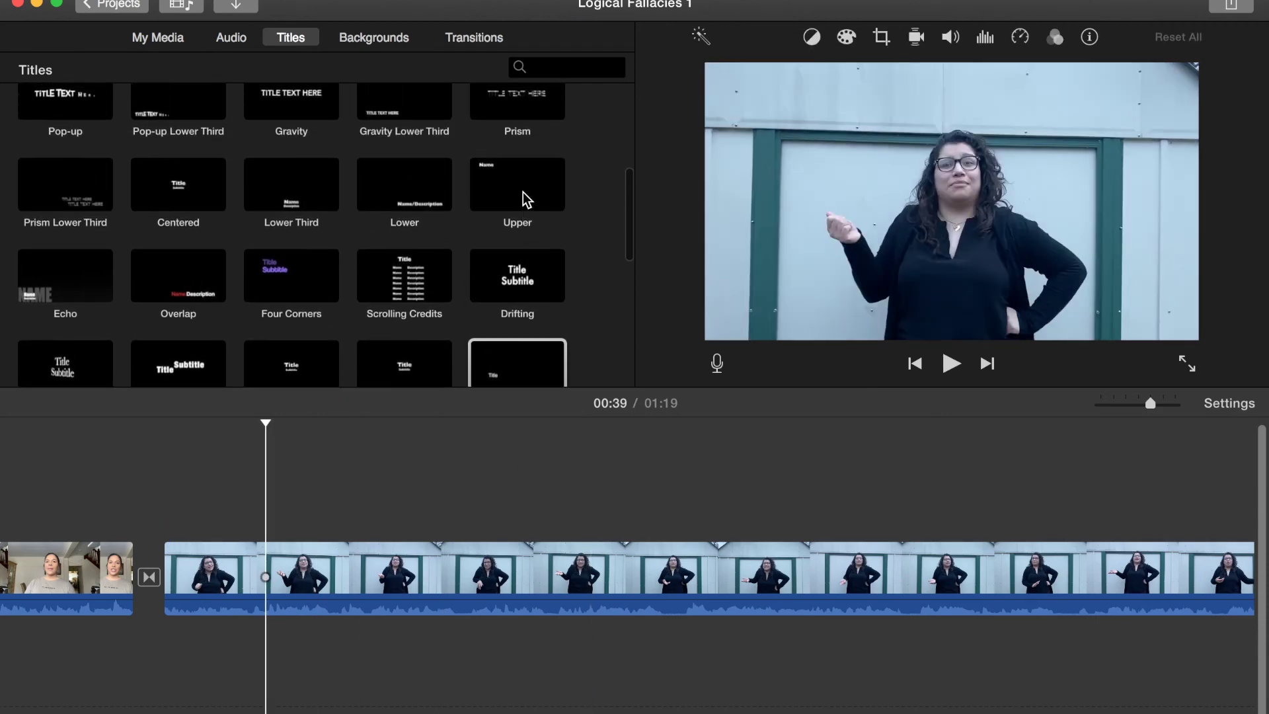
drag(526, 199, 170, 506)
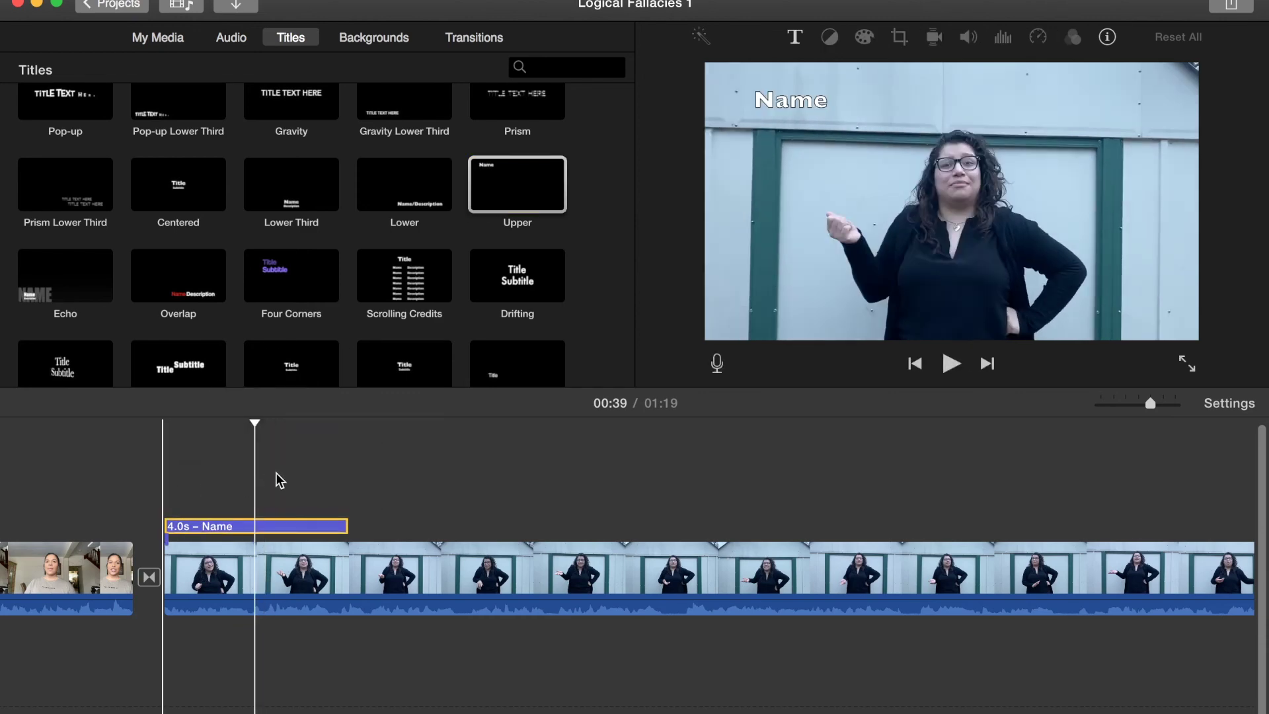
text(Slippery S)
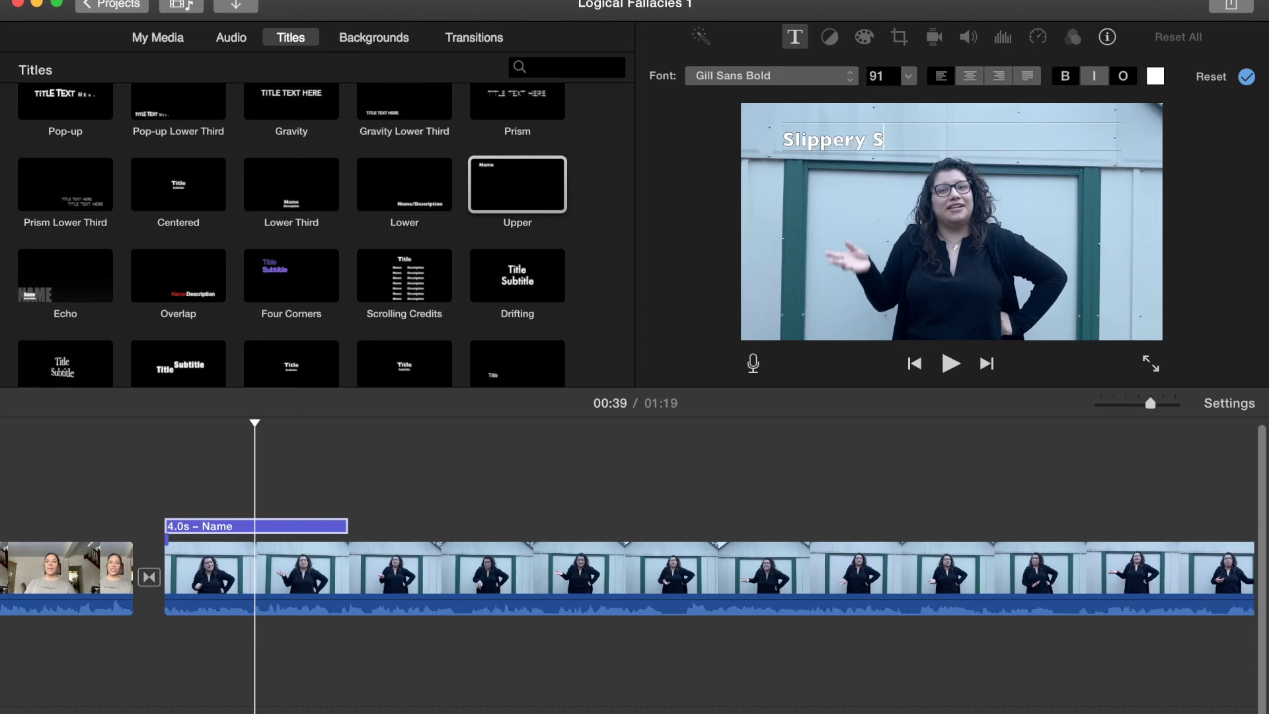
text(lope)
Make the Upper title's text black
click(1163, 84)
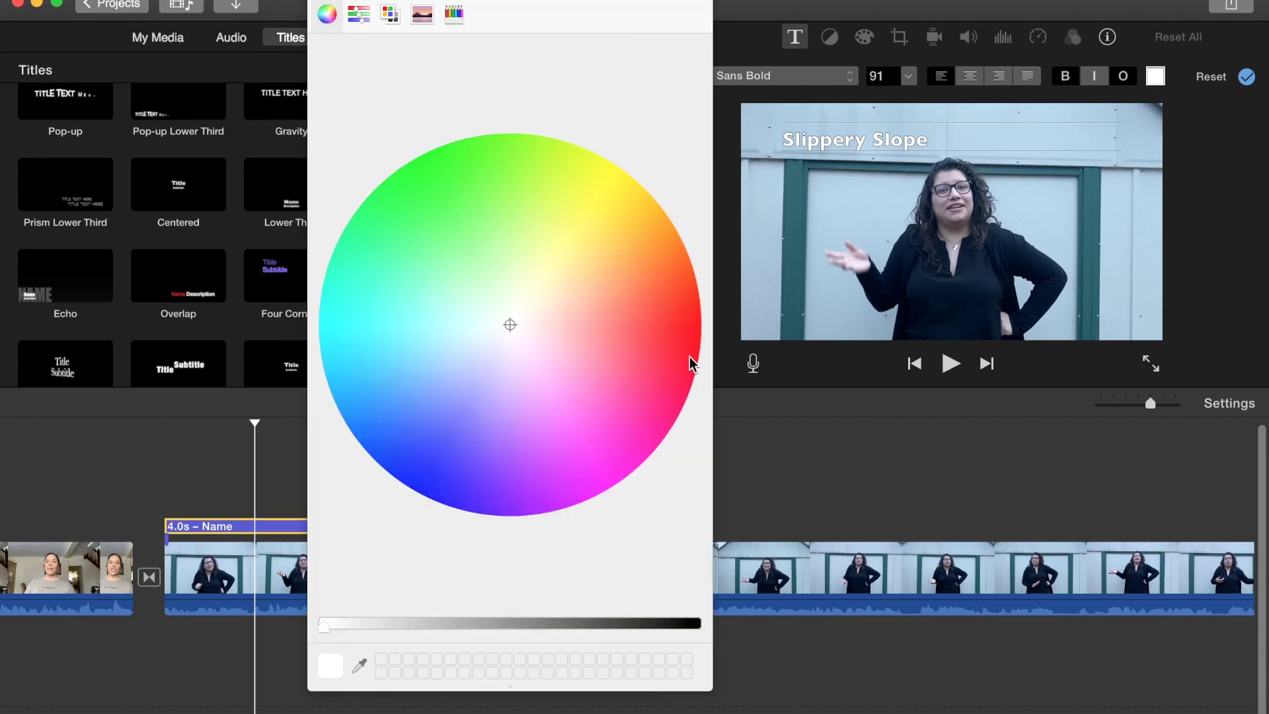
click(699, 625)
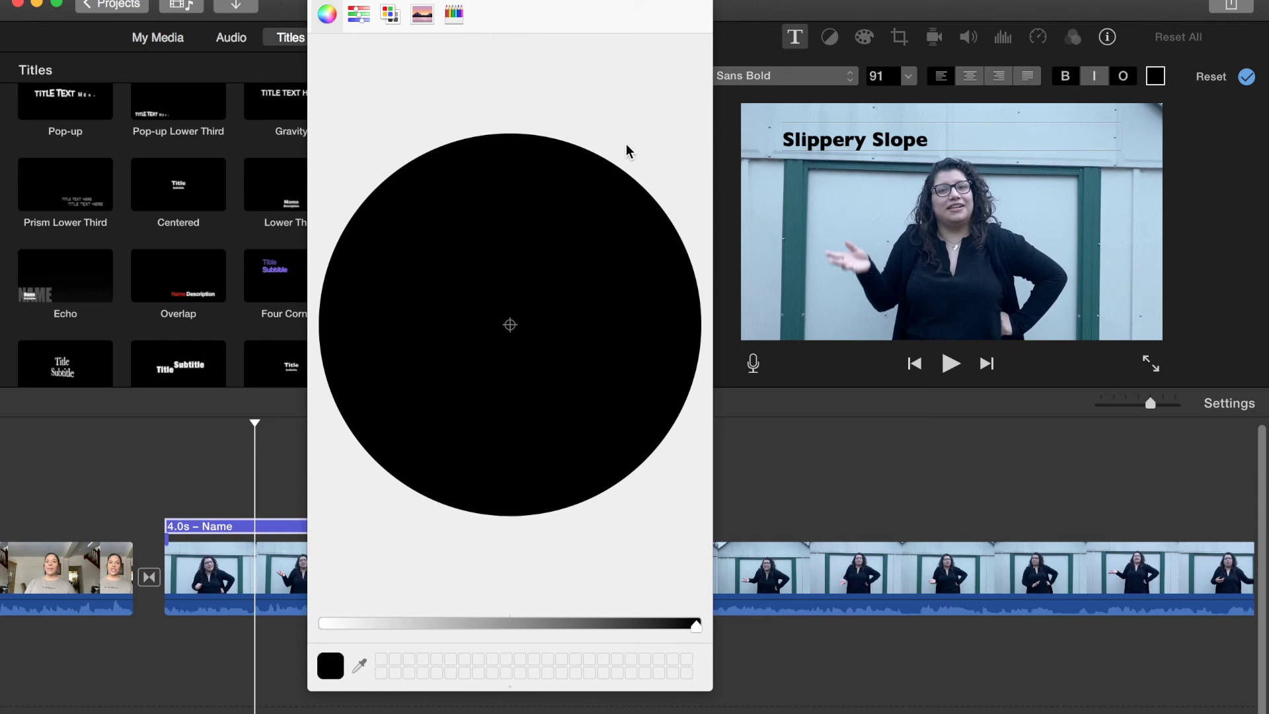
click(316, 2)
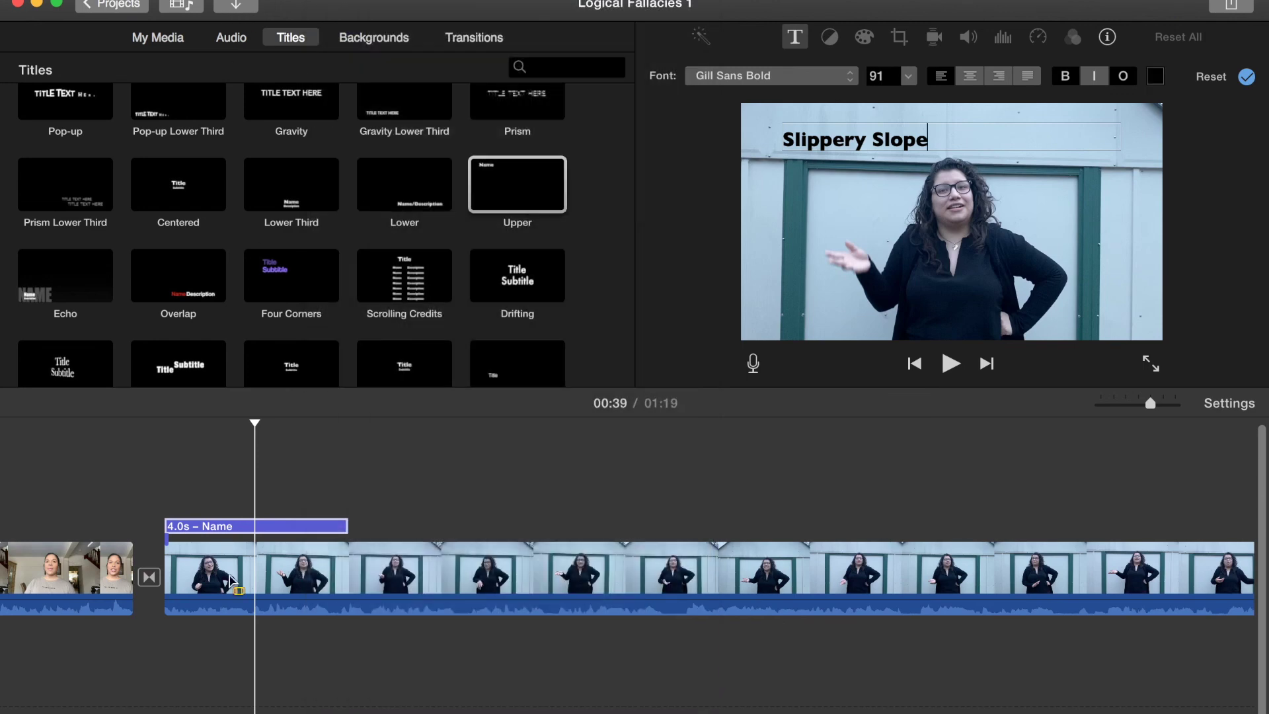
Play the project from the first clip through the black 'Slippery Slope' title, dismiss the startup-disk-full alert, and adjust timeline zoom
click(128, 511)
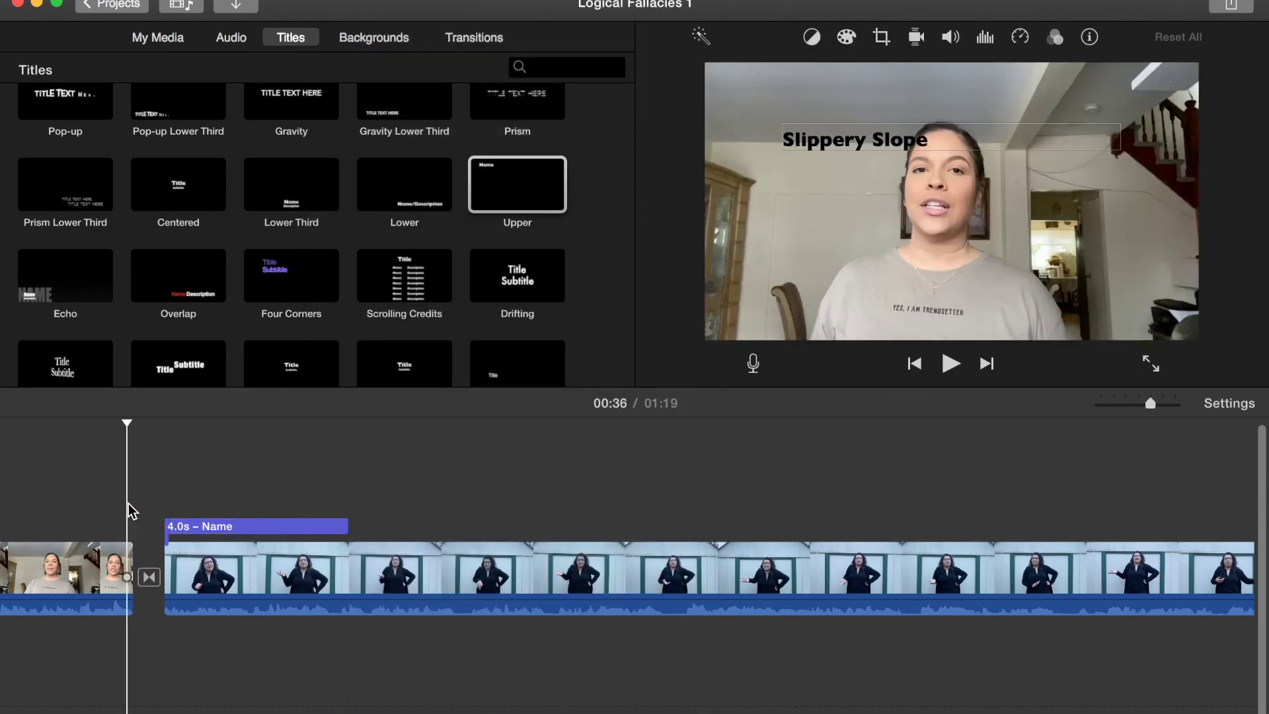
key(space)
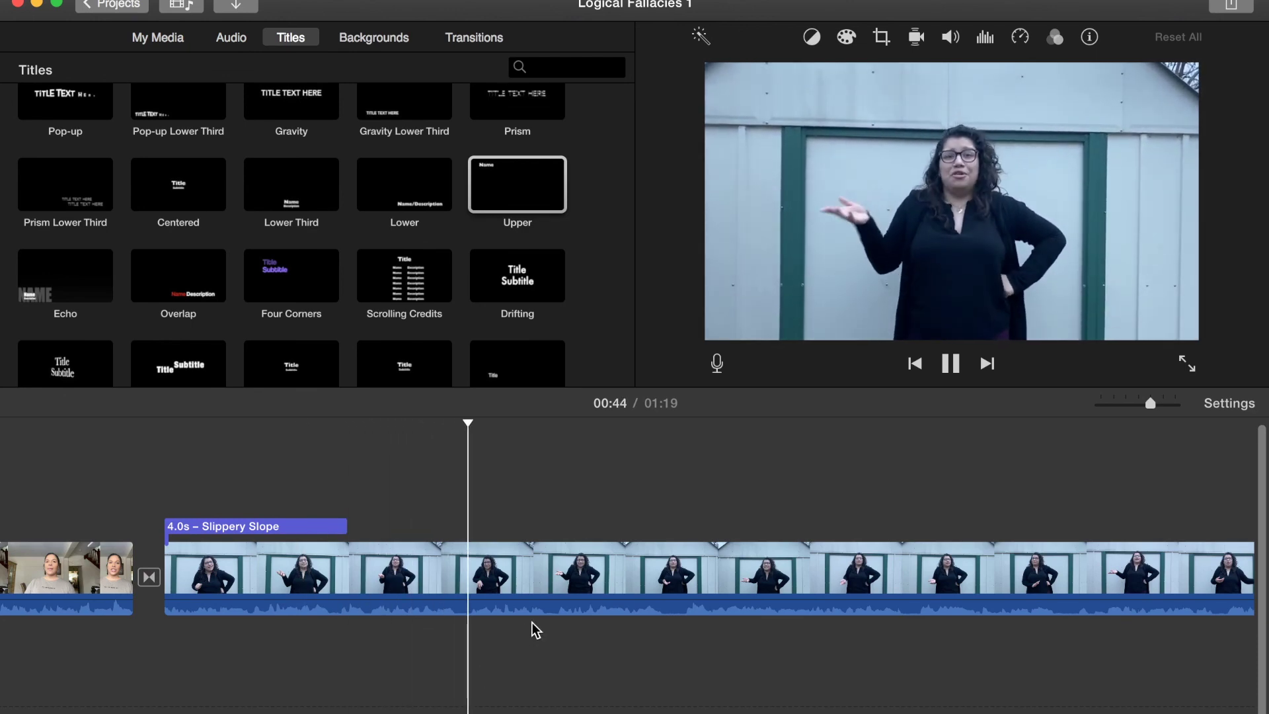
click(793, 283)
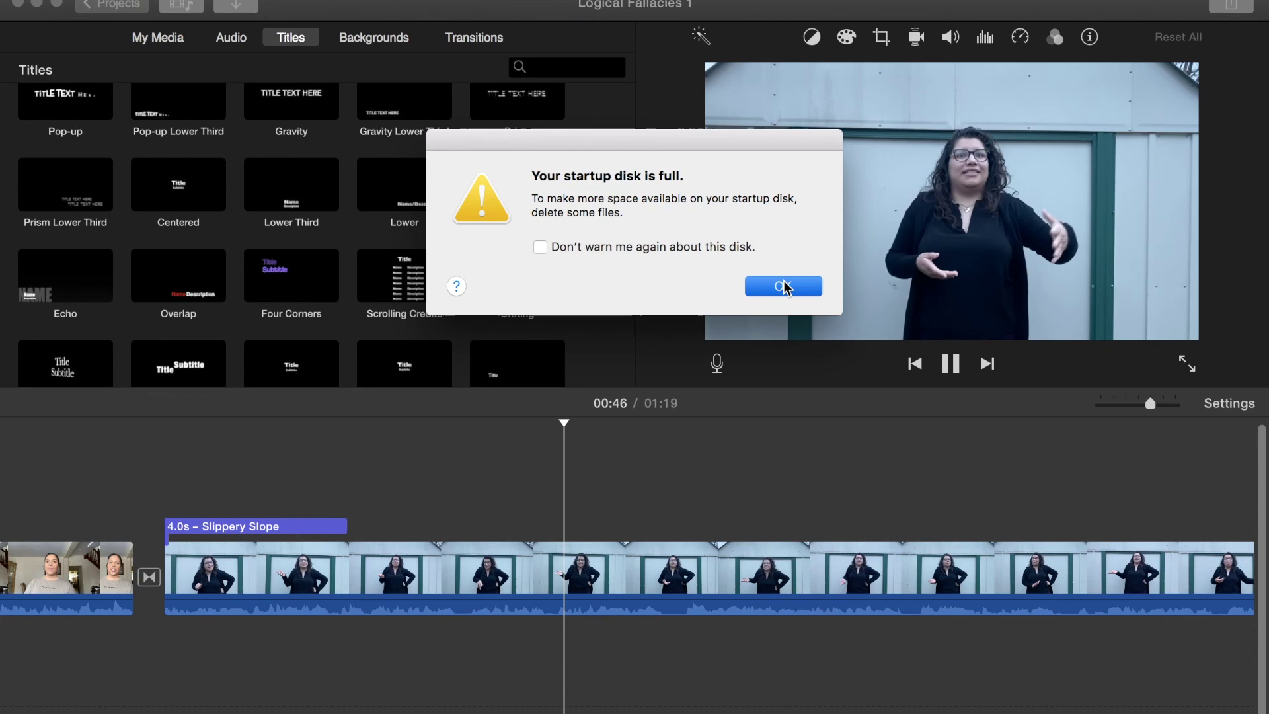
drag(827, 592, 824, 590)
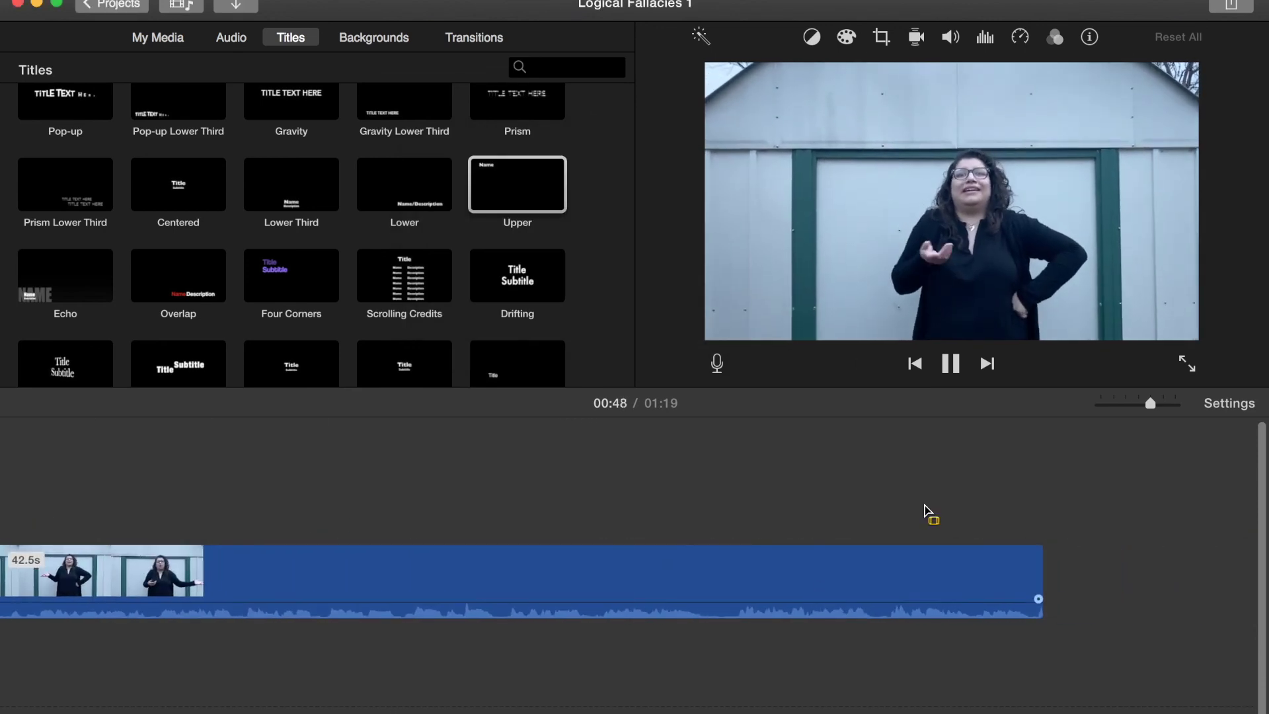
drag(1148, 405, 1137, 406)
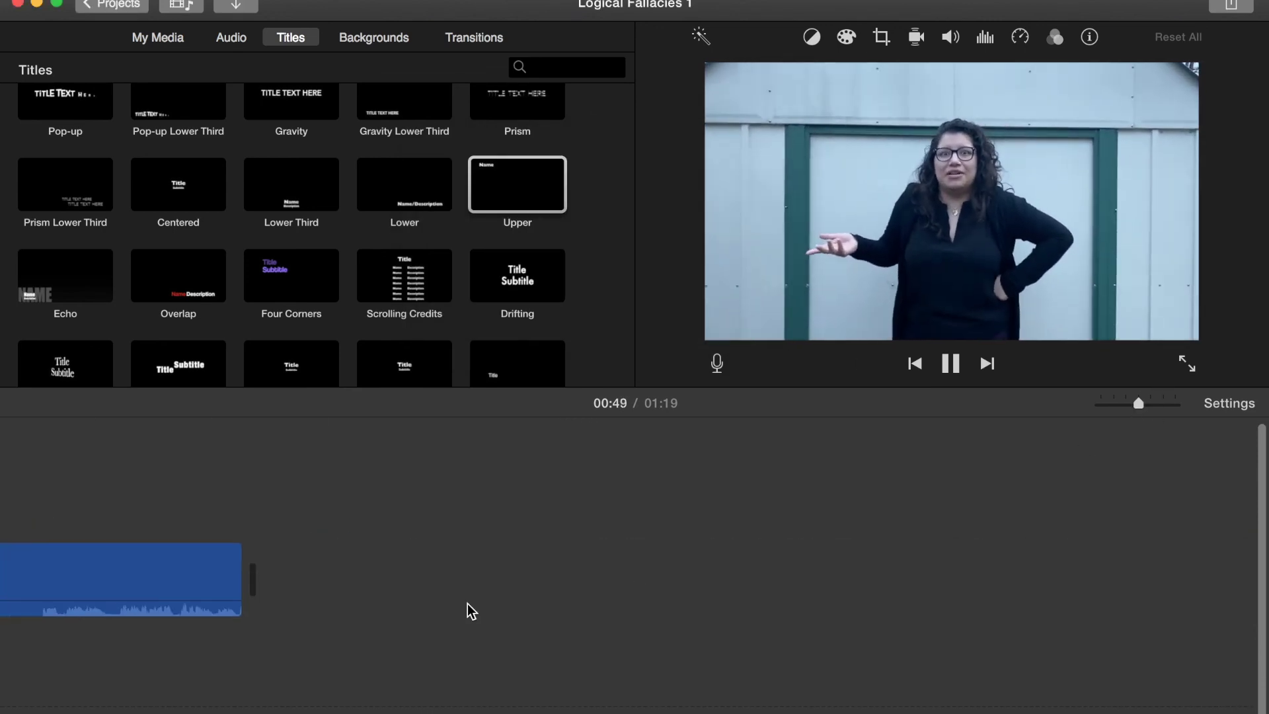